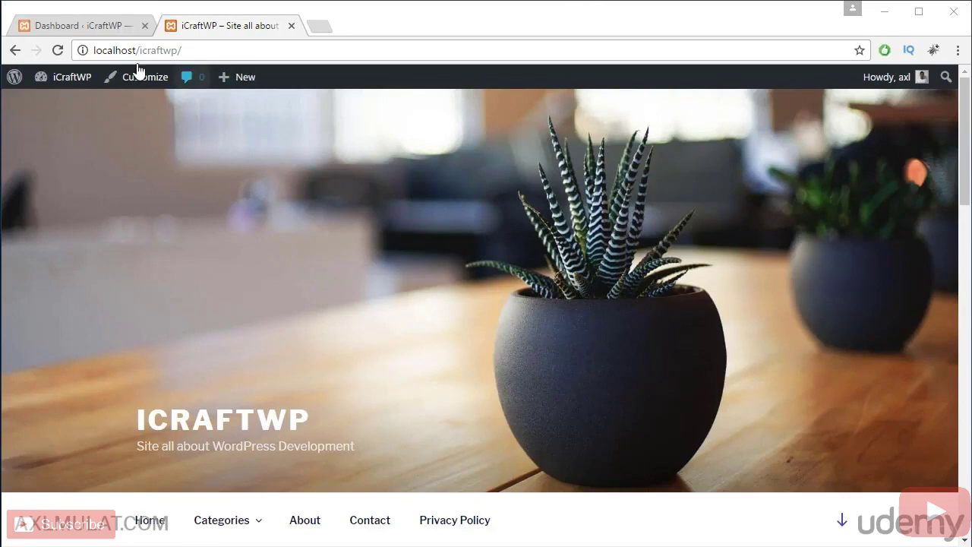
# Step: From the admin dashboard, launch the Customizer via Appearance > Customize
pyautogui.click(95, 27)
pyautogui.moveTo(50, 321)
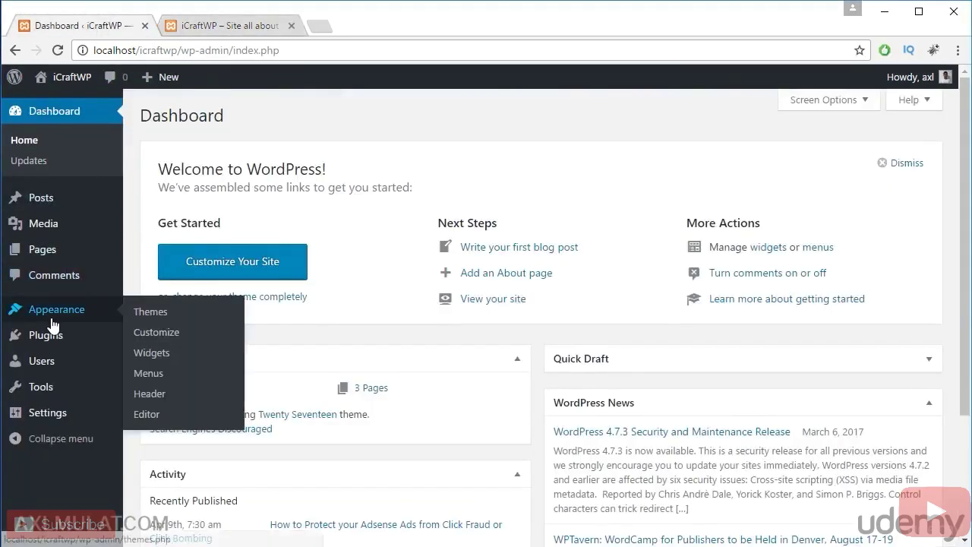
pyautogui.click(189, 335)
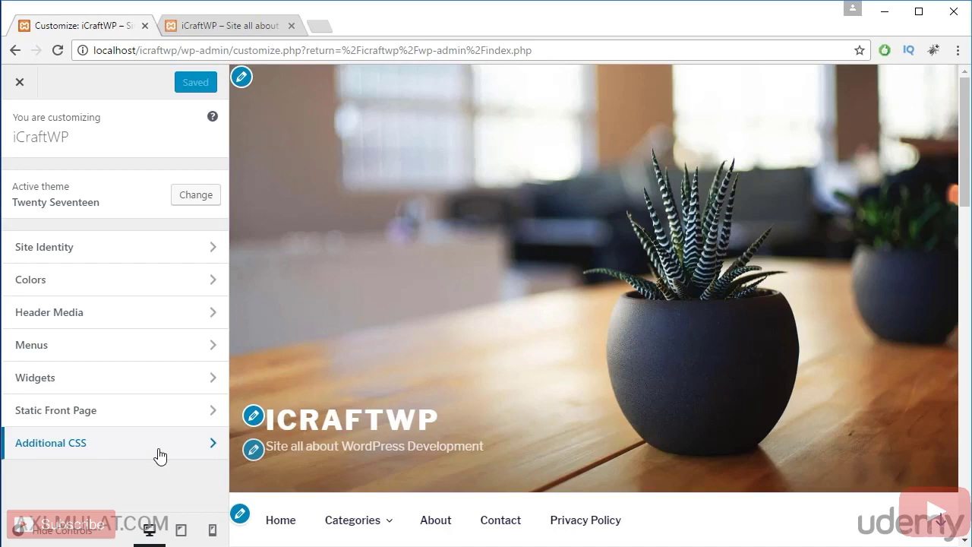
# Step: In Site Identity, append 'wpp' to make the site title iCraftWPwpp, and publish it
pyautogui.click(63, 244)
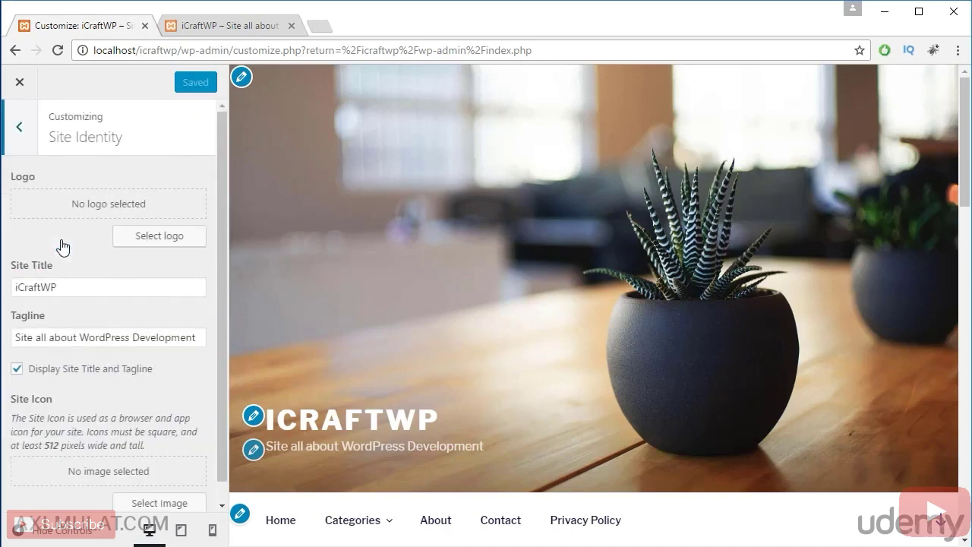
pyautogui.click(79, 285)
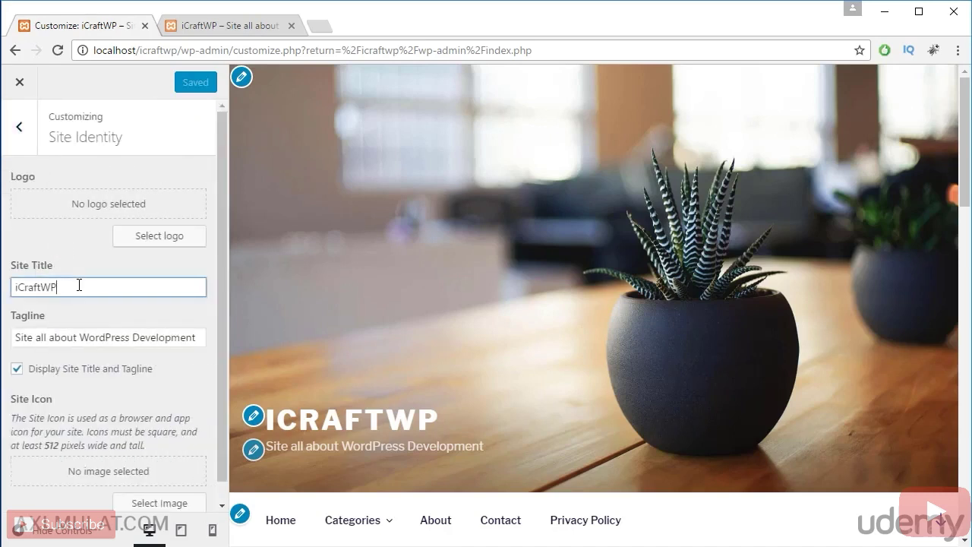
pyautogui.write('wpp')
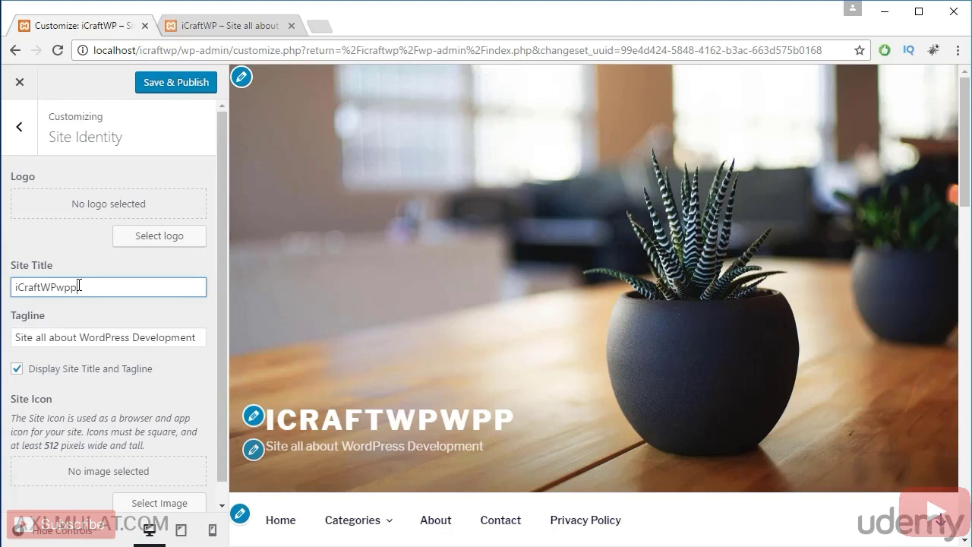
pyautogui.click(163, 86)
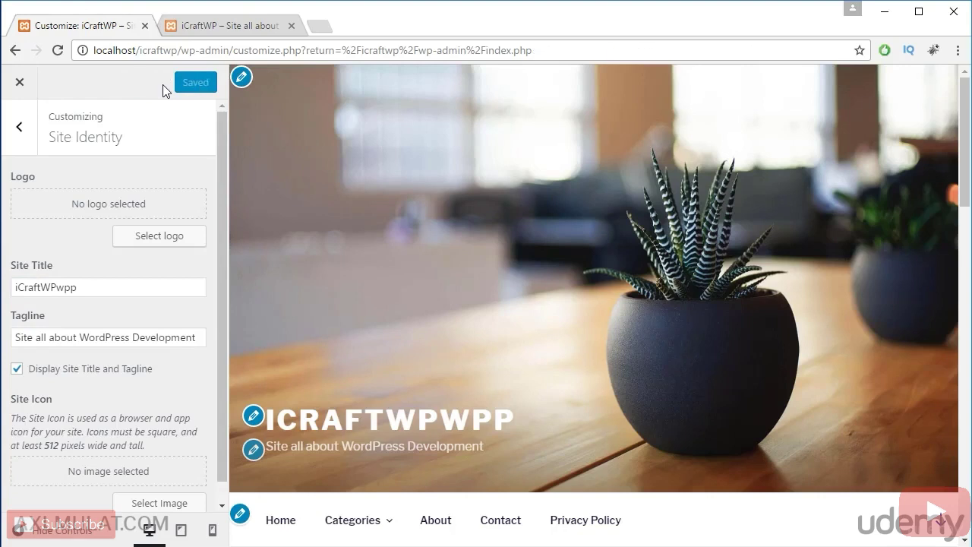
# Step: Reload the live site to confirm it shows the title iCraftWPwpp
pyautogui.click(194, 29)
pyautogui.click(189, 45)
pyautogui.press('Return')
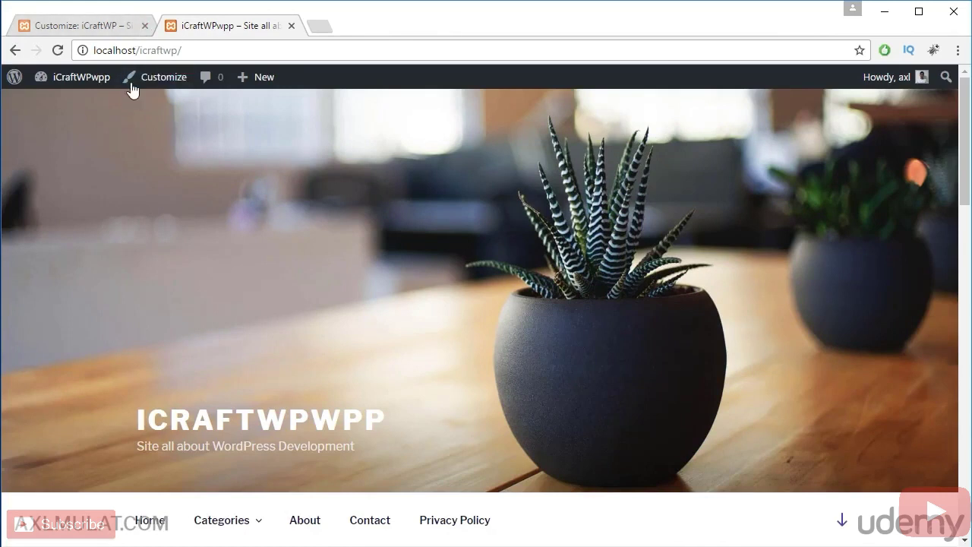
# Step: Back in the Customizer, delete 'wpp' so the site title reads iCraftWP again
pyautogui.click(114, 30)
pyautogui.click(111, 289)
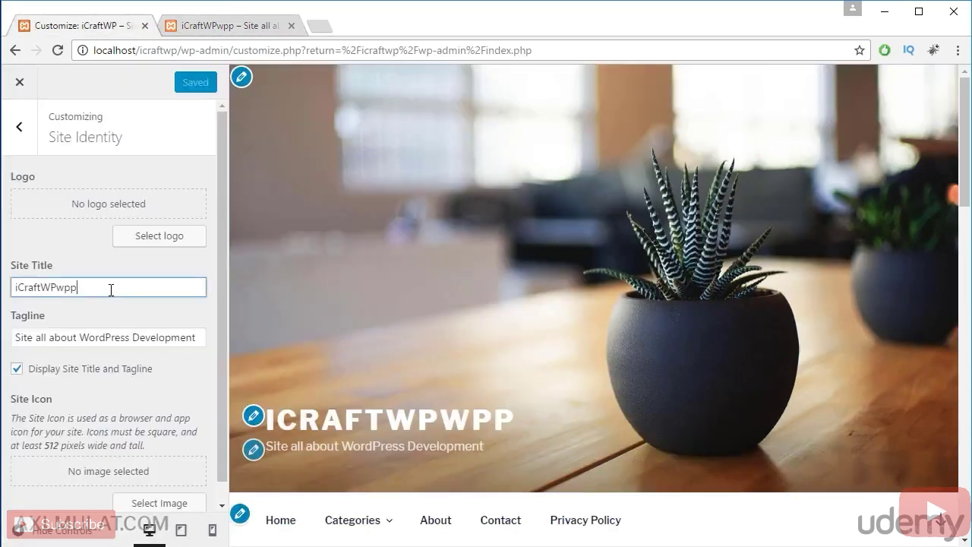
pyautogui.press('BackSpace')
pyautogui.press('BackSpace')
pyautogui.press('BackSpace')
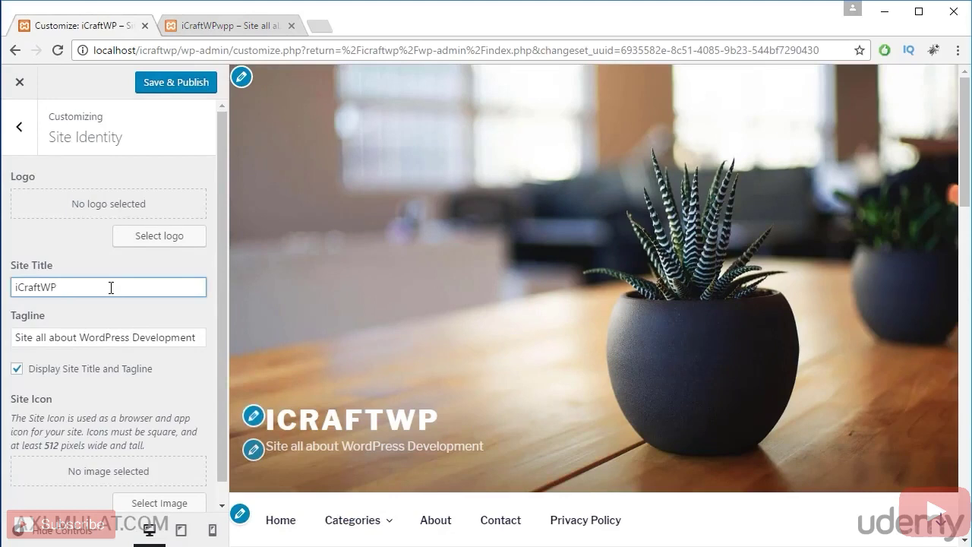
# Step: Select the tagline text and place the caret inside the Tagline field
pyautogui.tripleClick(96, 341)
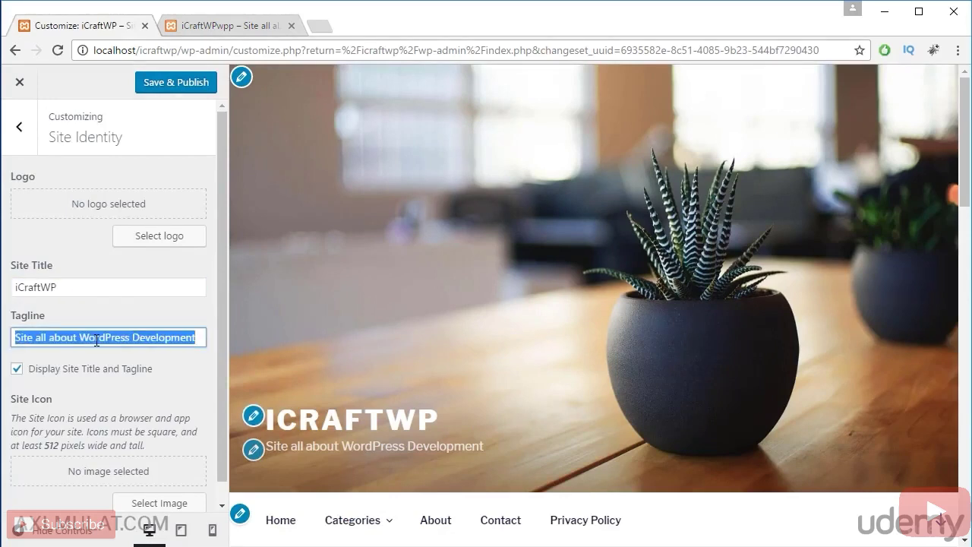
pyautogui.click(96, 341)
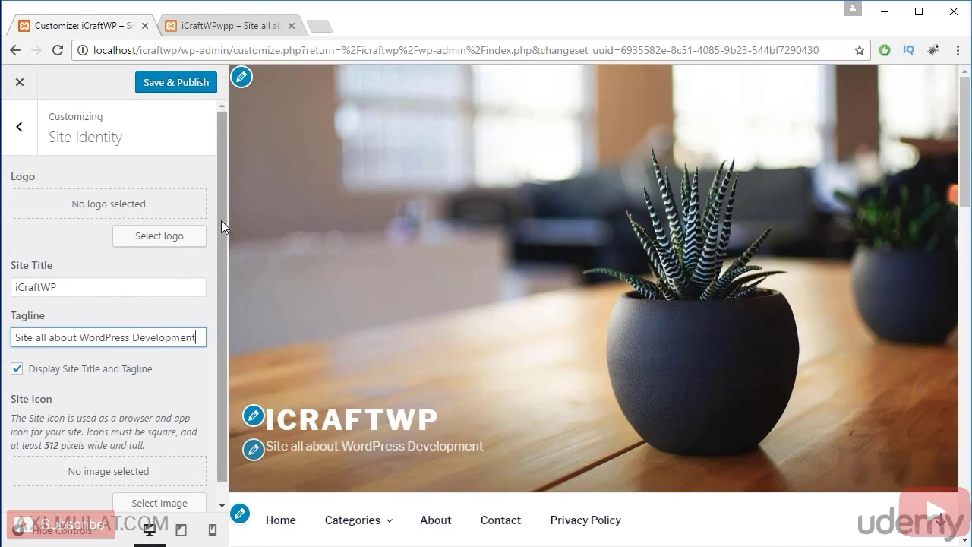
pyautogui.moveTo(221, 221); pyautogui.dragTo(219, 264)
pyautogui.click(172, 316)
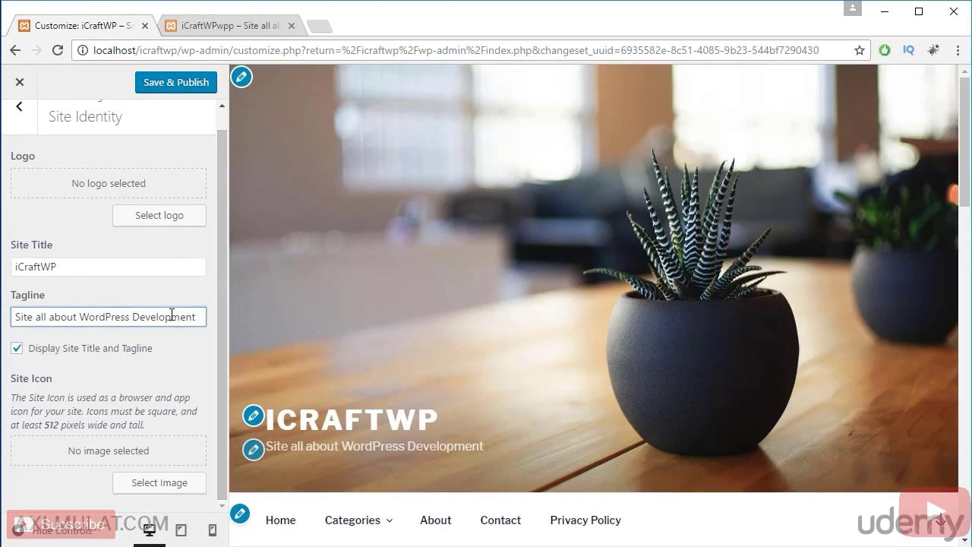
# Step: Untick and retick Display Site Title and Tagline, then begin selecting a Site Icon image
pyautogui.click(21, 352)
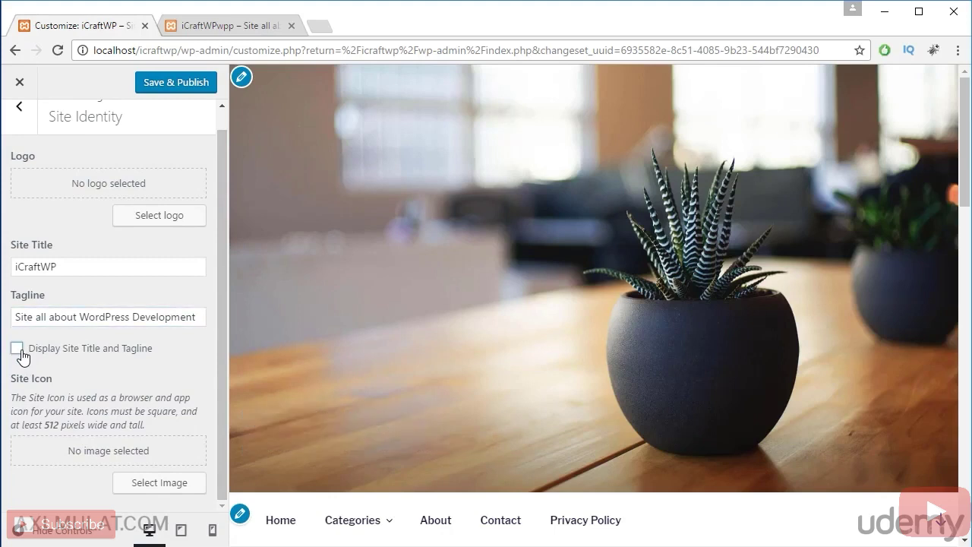
pyautogui.click(17, 349)
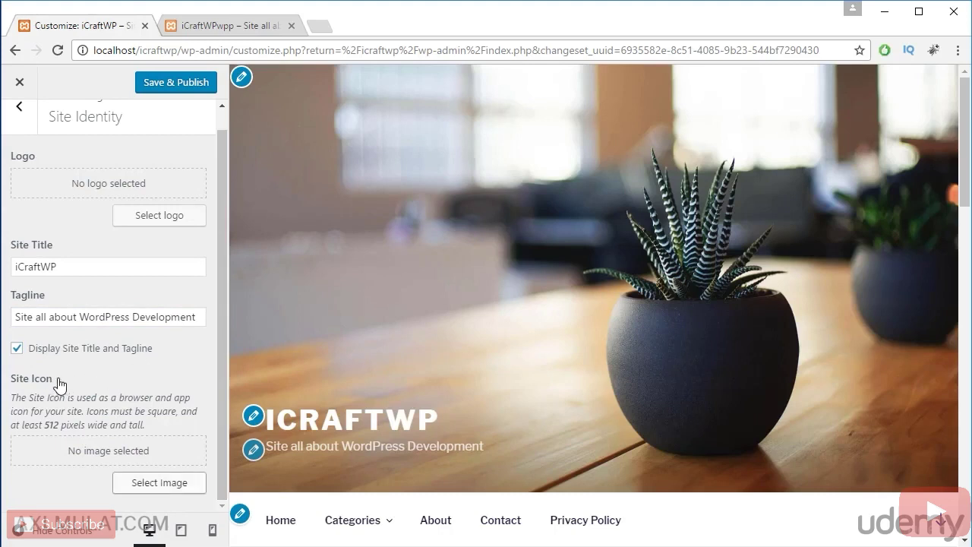
pyautogui.click(162, 484)
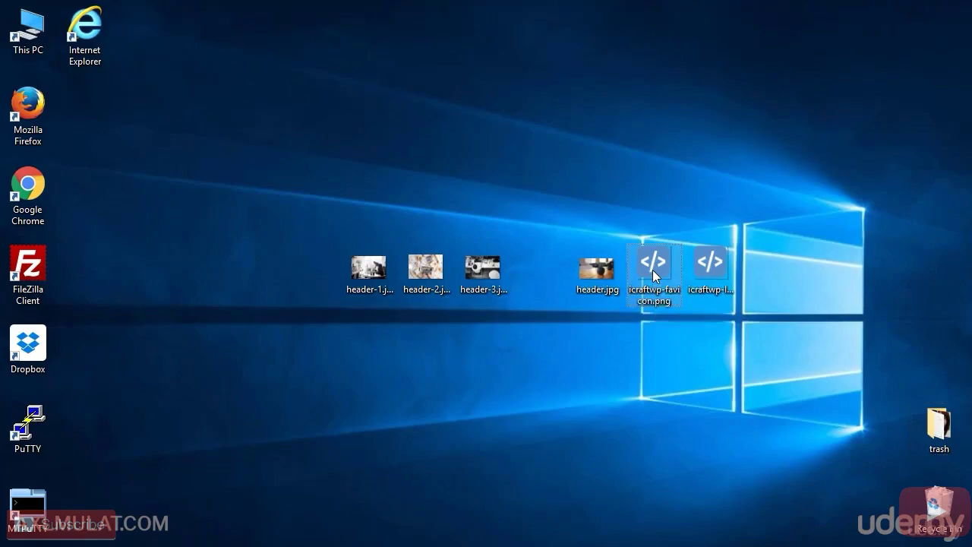
# Step: Upload icraftwp-favicon.png and set the blue code-symbol image as the site icon
pyautogui.moveTo(653, 269); pyautogui.dragTo(451, 431)
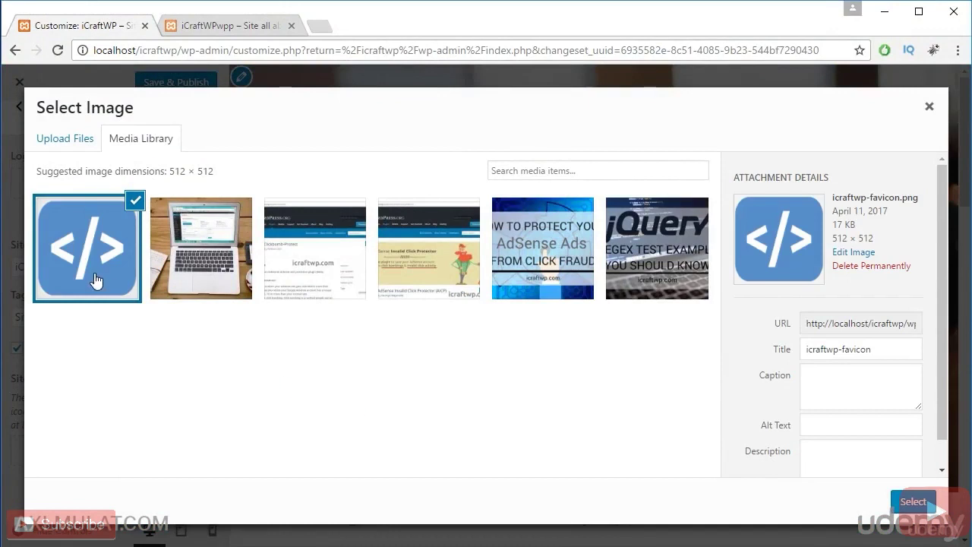
pyautogui.click(913, 502)
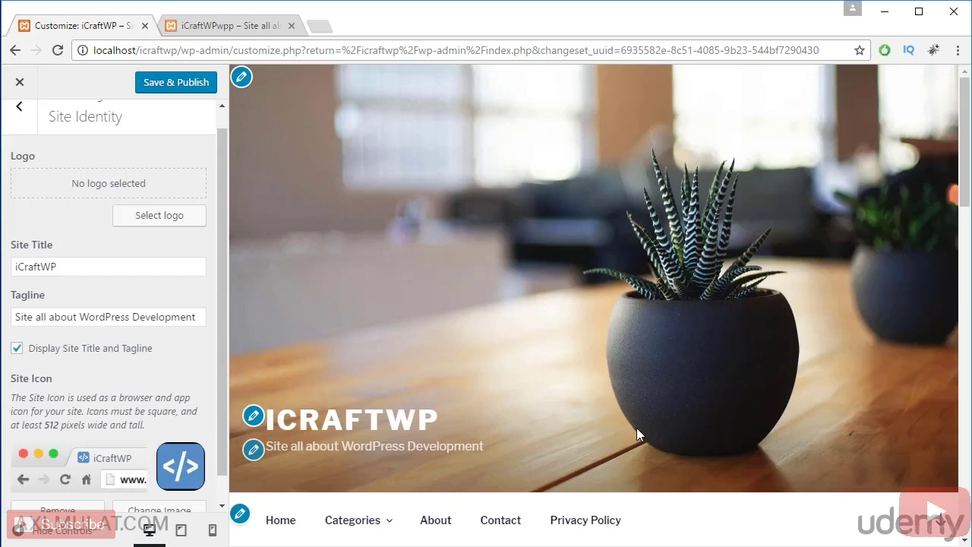
pyautogui.moveTo(219, 339); pyautogui.dragTo(220, 380)
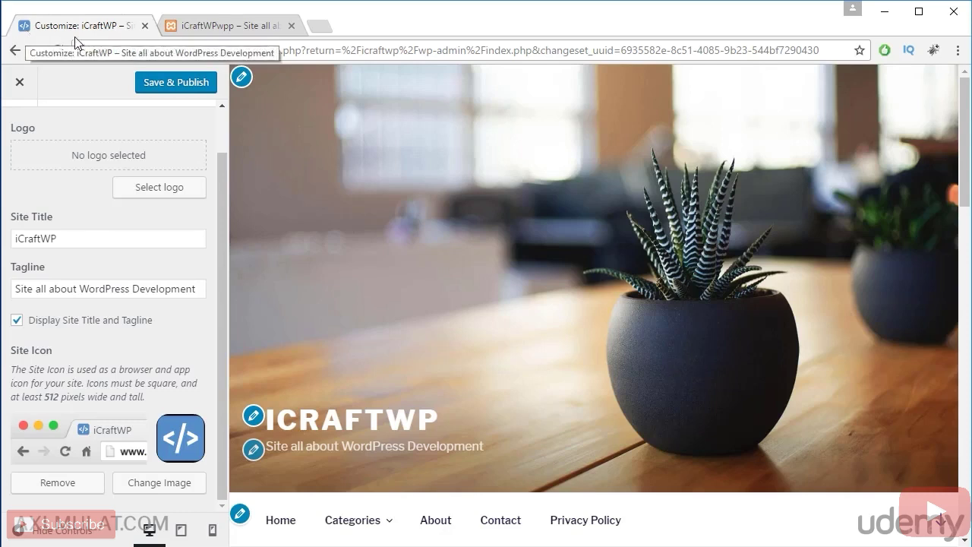
# Step: Publish the title and site icon changes, then reload the live site to check them
pyautogui.click(171, 82)
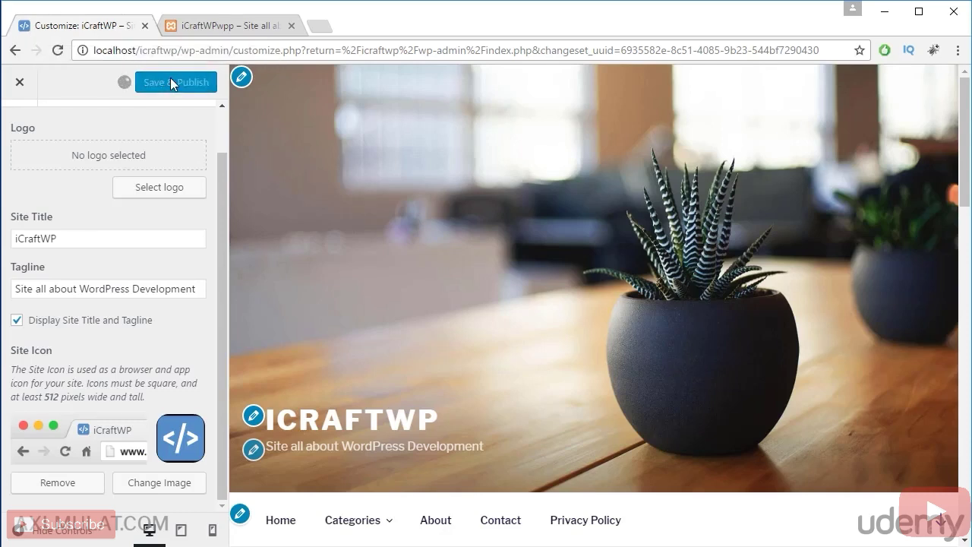
pyautogui.click(185, 26)
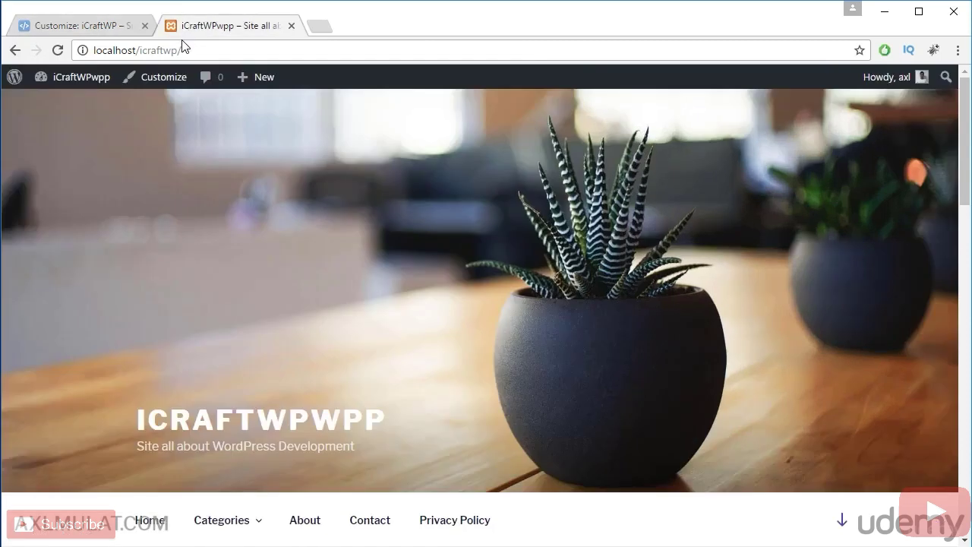
pyautogui.click(183, 46)
pyautogui.press('Return')
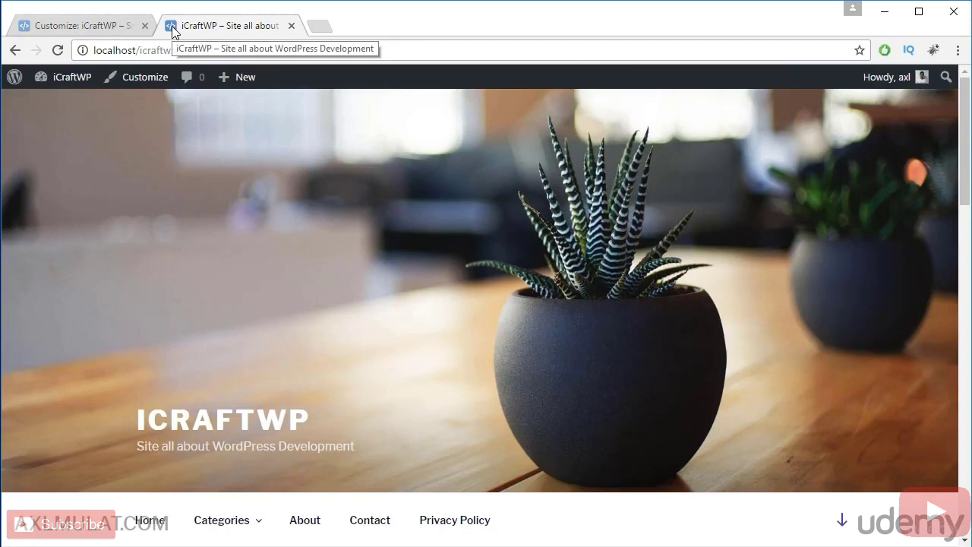
pyautogui.click(67, 26)
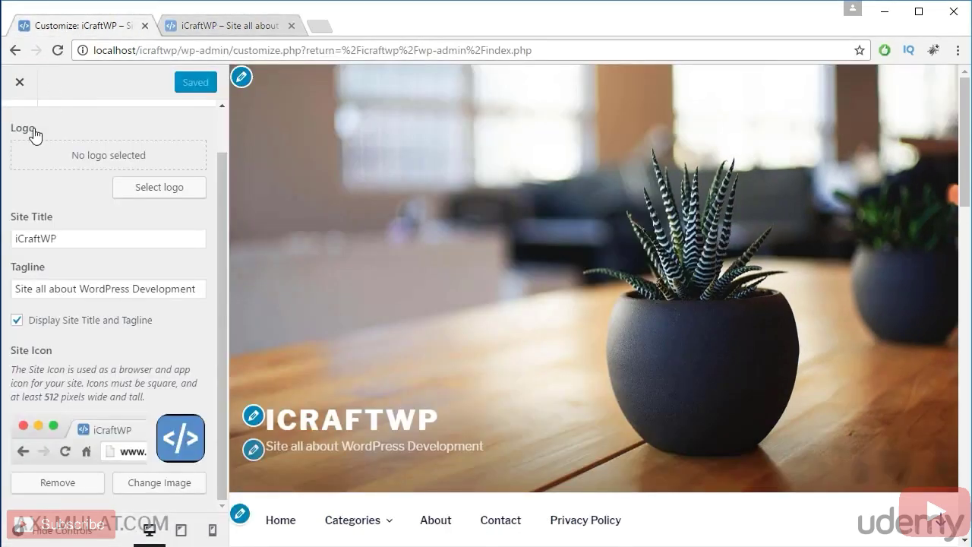
pyautogui.scroll(1, 220, 206)
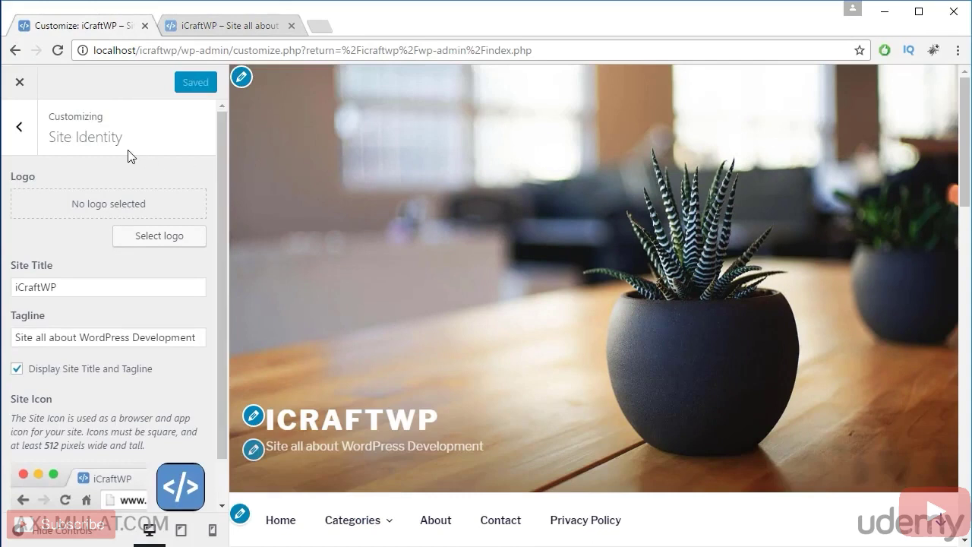
# Step: In Colors, preview the Dark color scheme, then switch back to Light
pyautogui.click(26, 144)
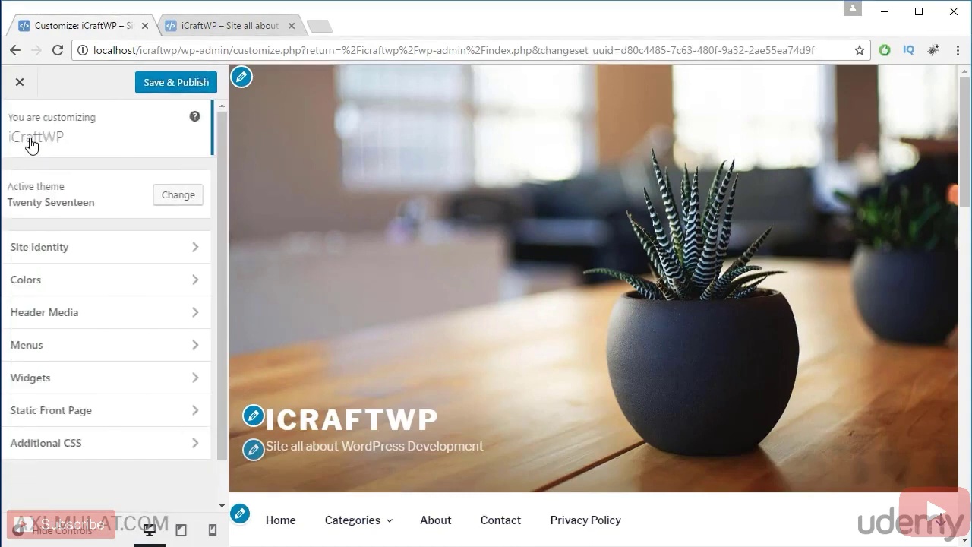
pyautogui.click(41, 286)
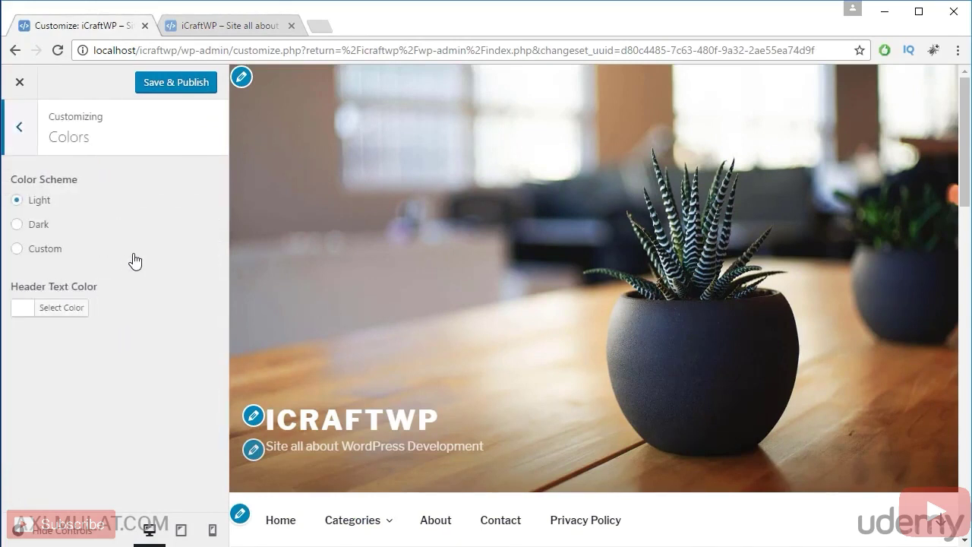
pyautogui.click(17, 225)
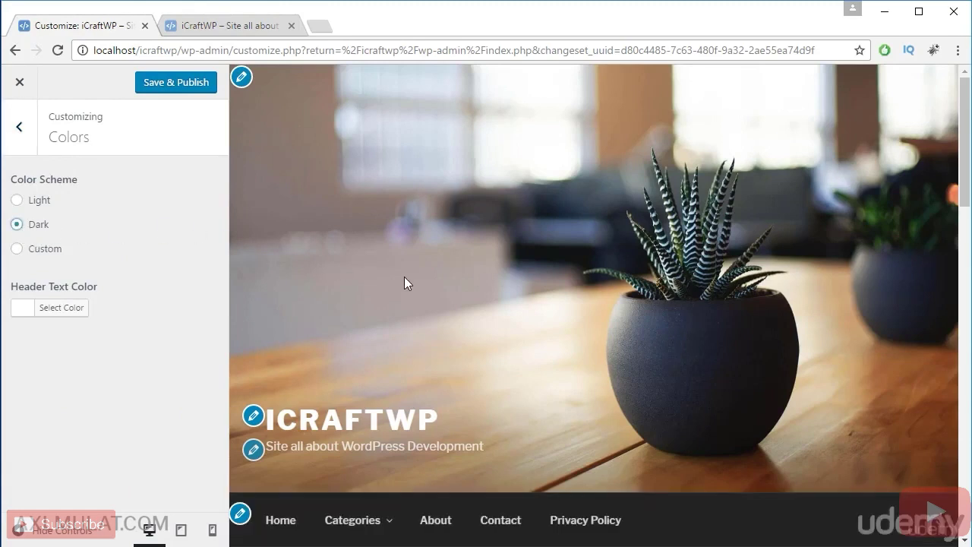
pyautogui.scroll(-2, 405, 283)
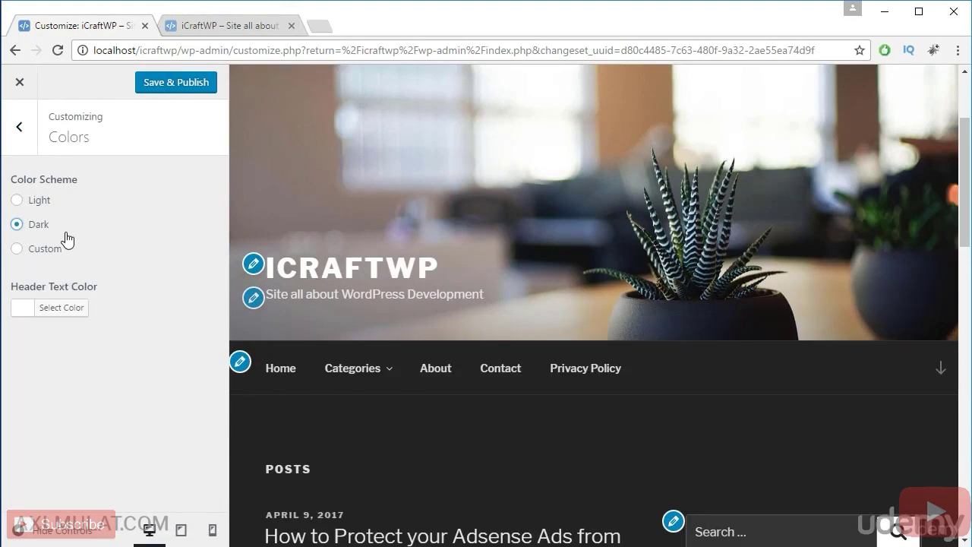
pyautogui.click(19, 202)
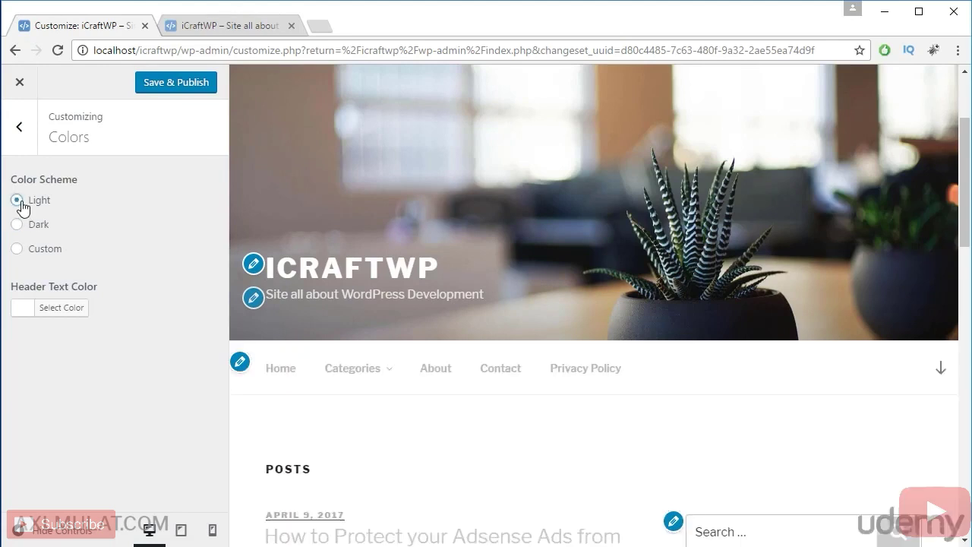
# Step: Try grey shades for Header Text Color, then reset it to white
pyautogui.click(56, 307)
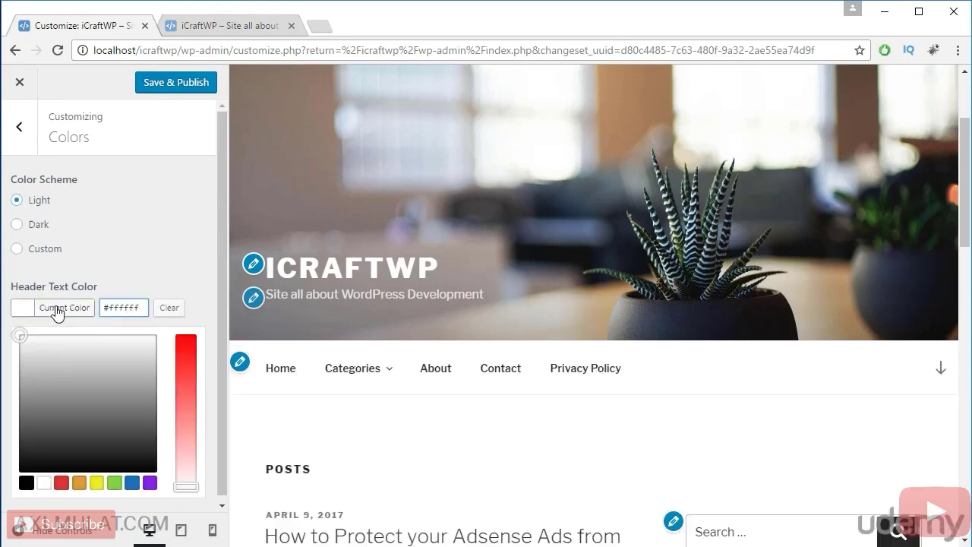
pyautogui.moveTo(67, 355); pyautogui.dragTo(61, 416)
pyautogui.moveTo(100, 383)
pyautogui.mouseDown()
pyautogui.moveTo(62, 401)
pyautogui.moveTo(104, 388)
pyautogui.moveTo(83, 416)
pyautogui.mouseUp()
pyautogui.click(44, 483)
# Step: Choose the Custom color scheme and check mobile, tablet and desktop previews
pyautogui.click(180, 254)
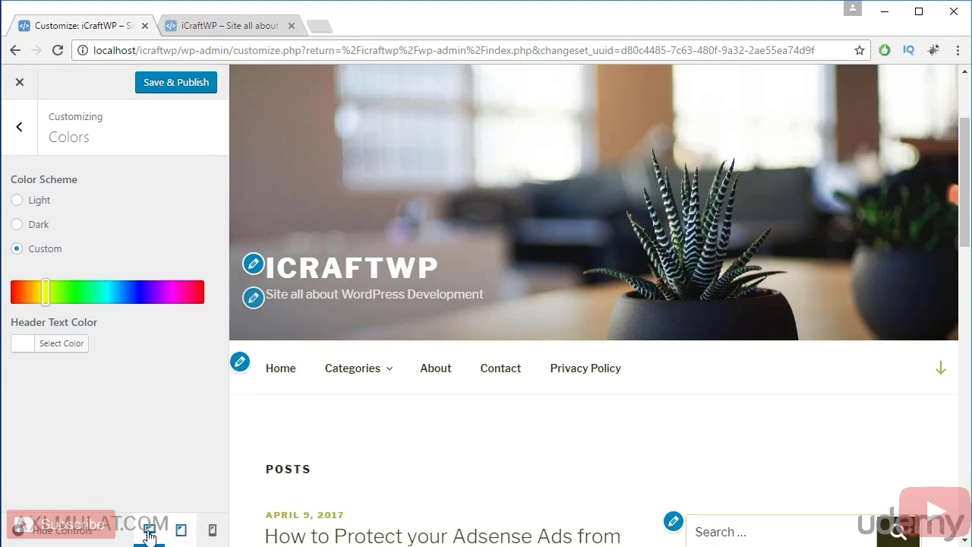
pyautogui.click(212, 531)
pyautogui.click(185, 533)
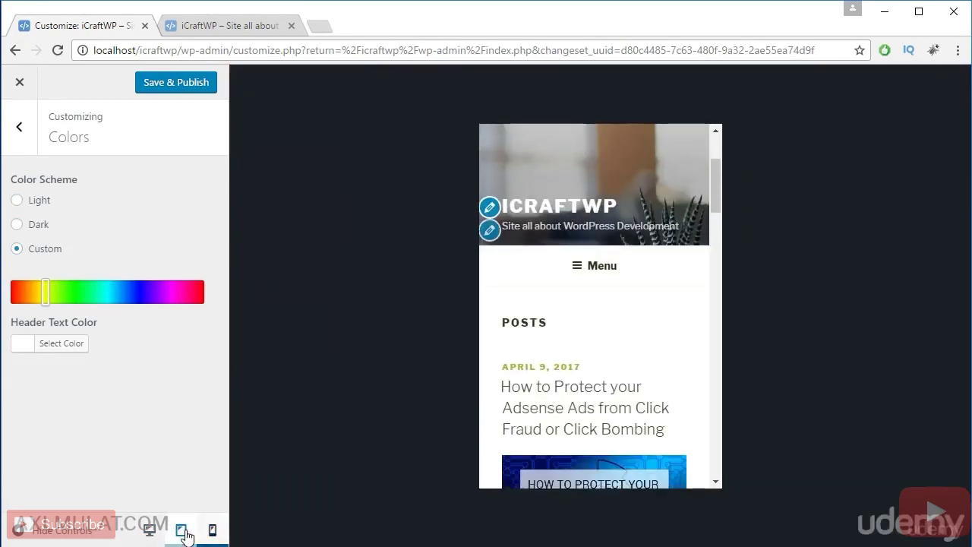
pyautogui.click(150, 531)
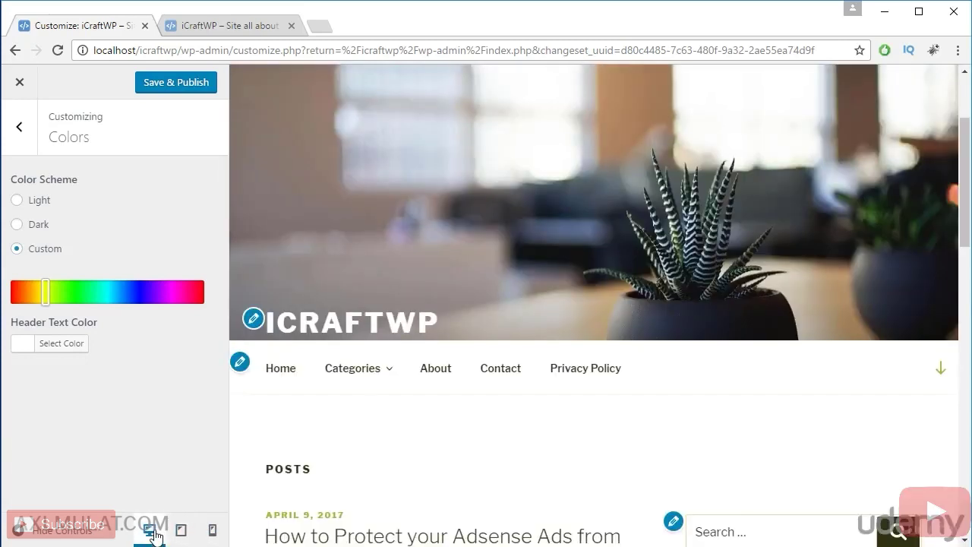
pyautogui.click(20, 530)
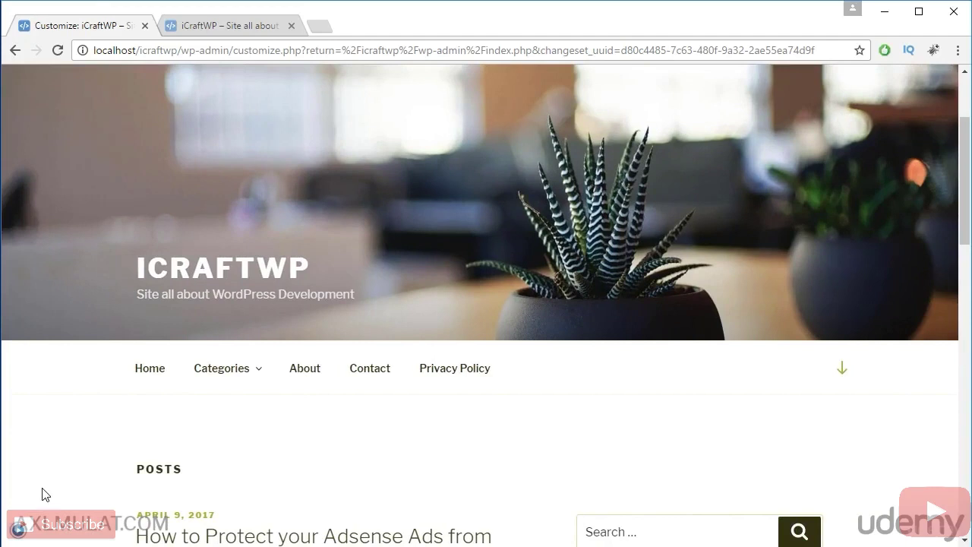
pyautogui.click(18, 529)
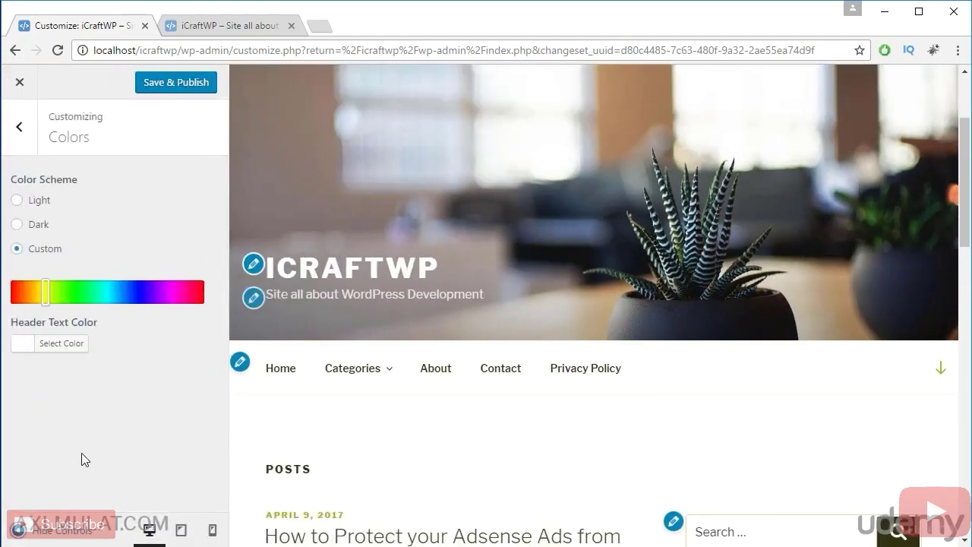
# Step: Go to the Header Media section and scroll to its header image options
pyautogui.click(20, 127)
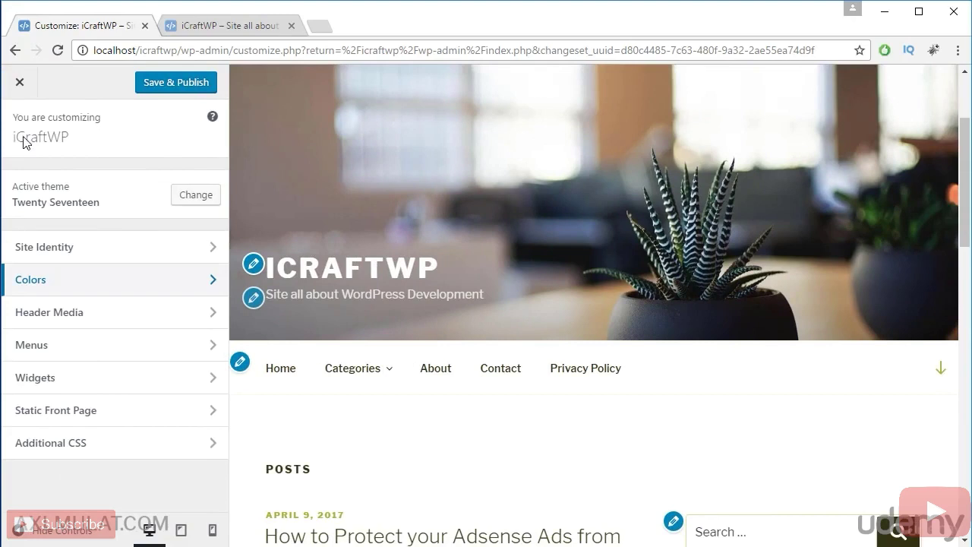
pyautogui.click(124, 319)
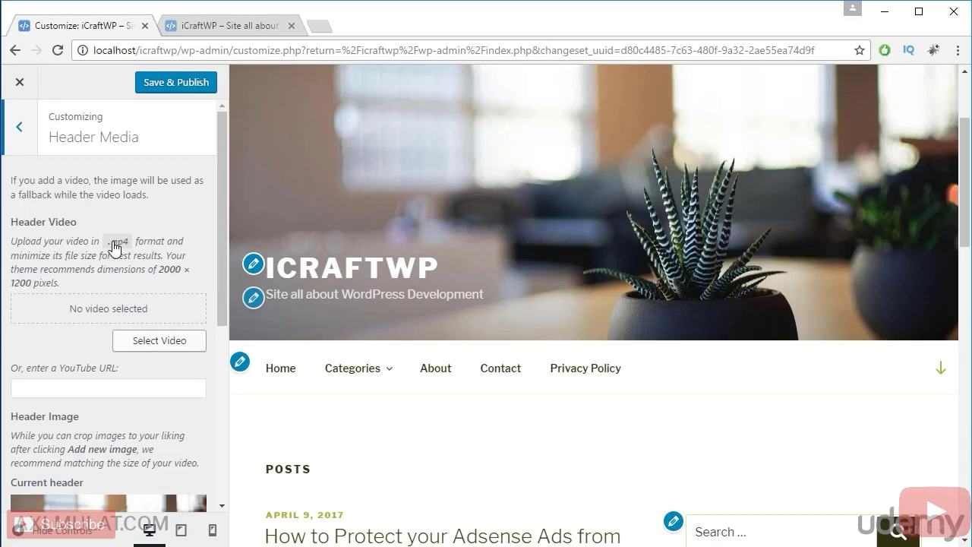
pyautogui.moveTo(220, 152); pyautogui.dragTo(222, 263)
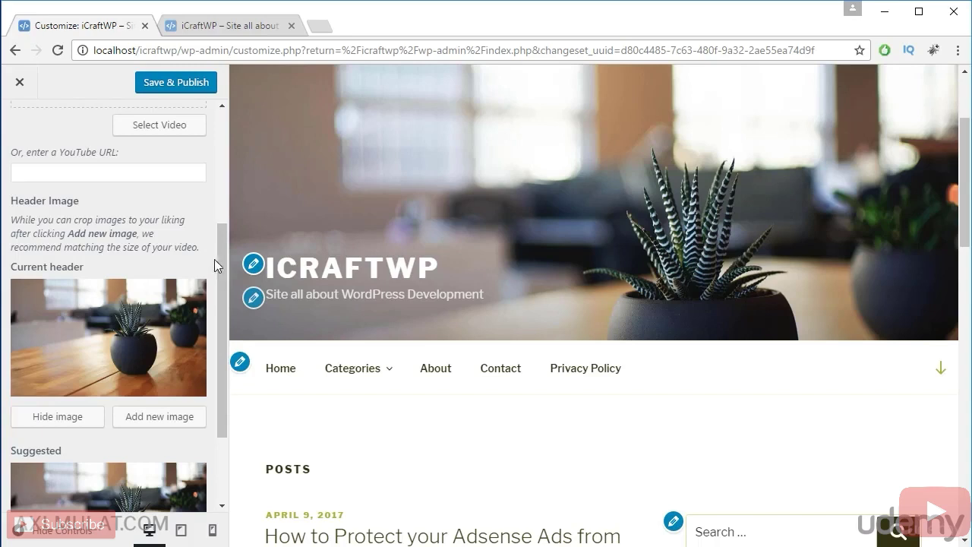
pyautogui.moveTo(222, 259); pyautogui.dragTo(219, 220)
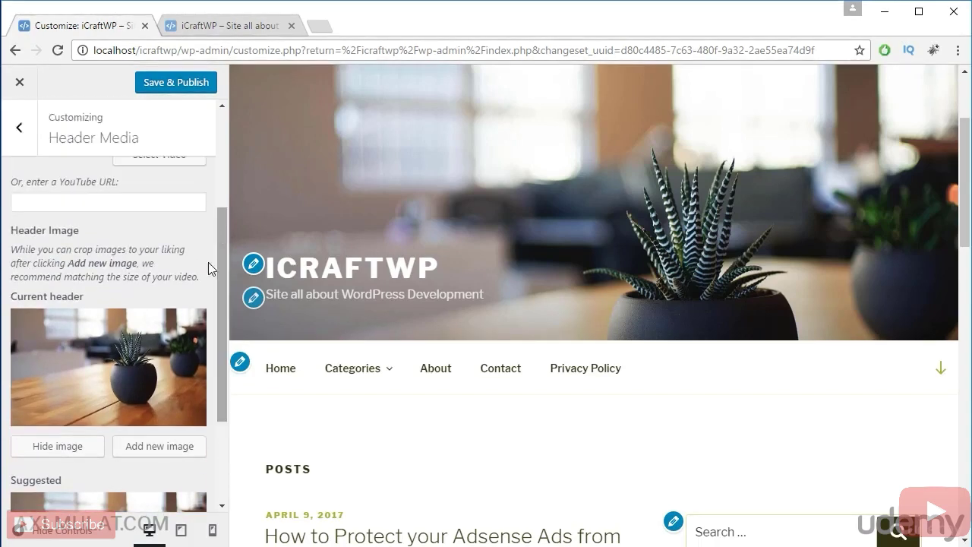
# Step: Upload the three header image files from the desktop into the media dialog
pyautogui.click(154, 454)
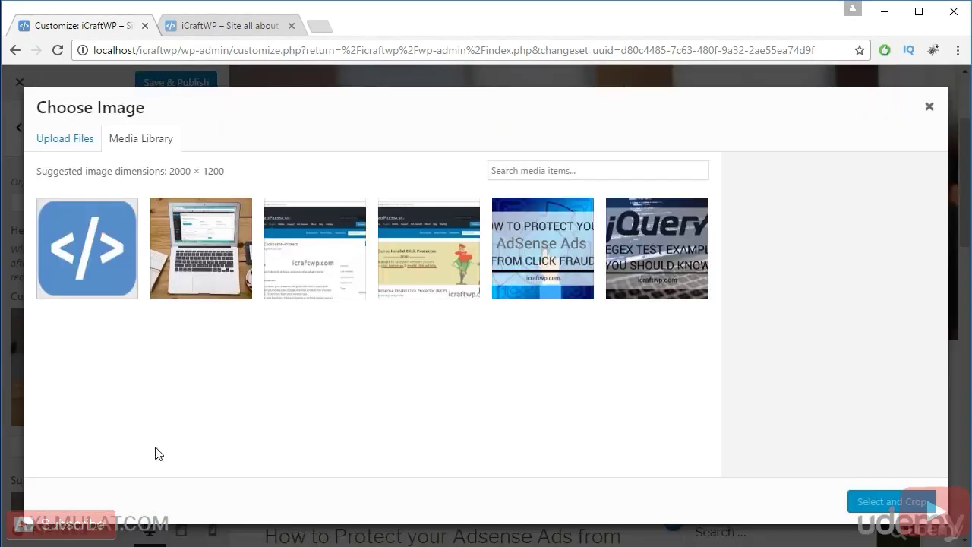
pyautogui.press('super+d')
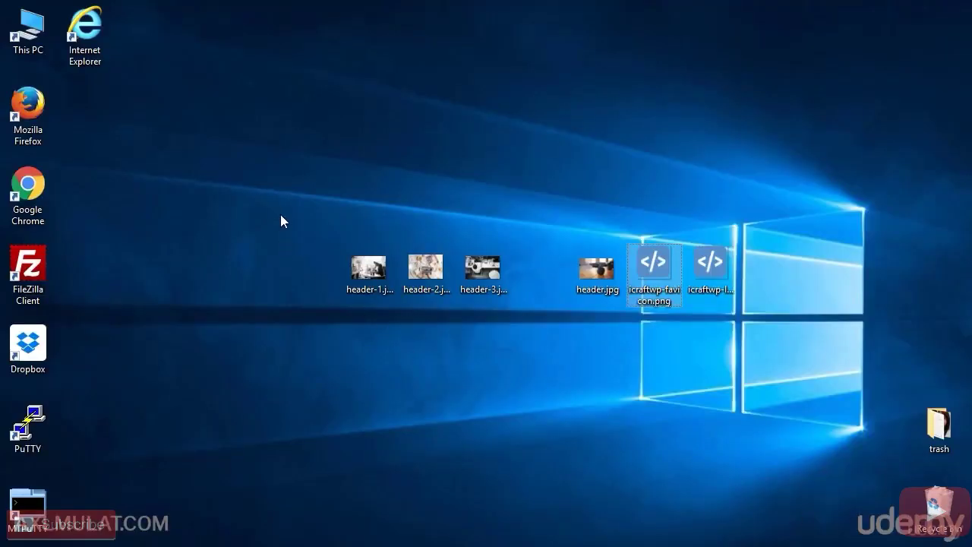
pyautogui.moveTo(281, 216); pyautogui.dragTo(497, 308)
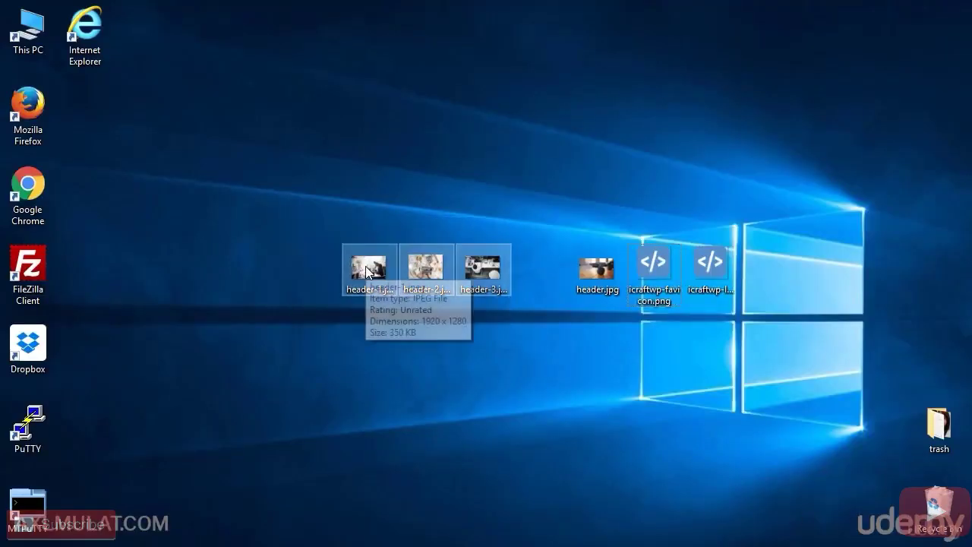
pyautogui.moveTo(367, 272); pyautogui.dragTo(157, 374)
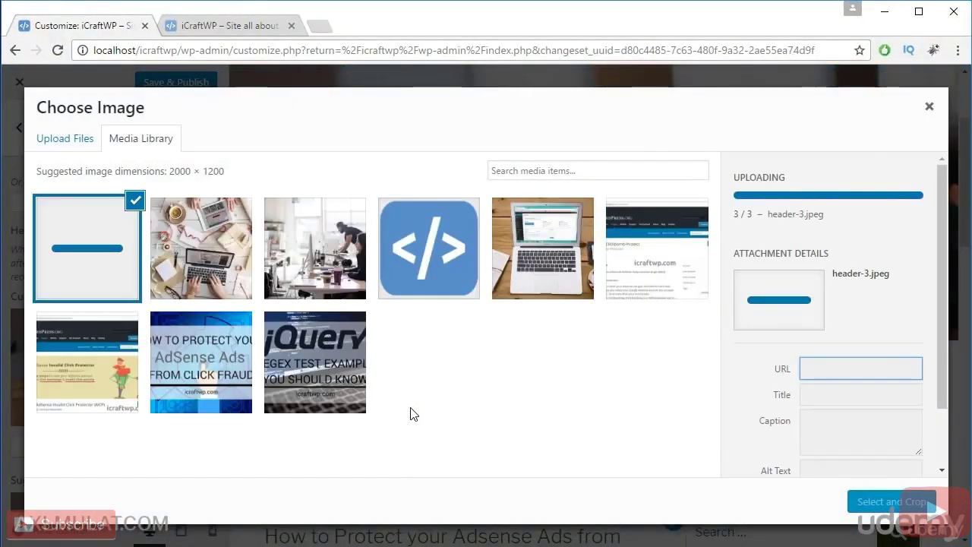
# Step: Add header-1, header-2 and the black-and-white office photo as headers, skipping cropping
pyautogui.click(315, 258)
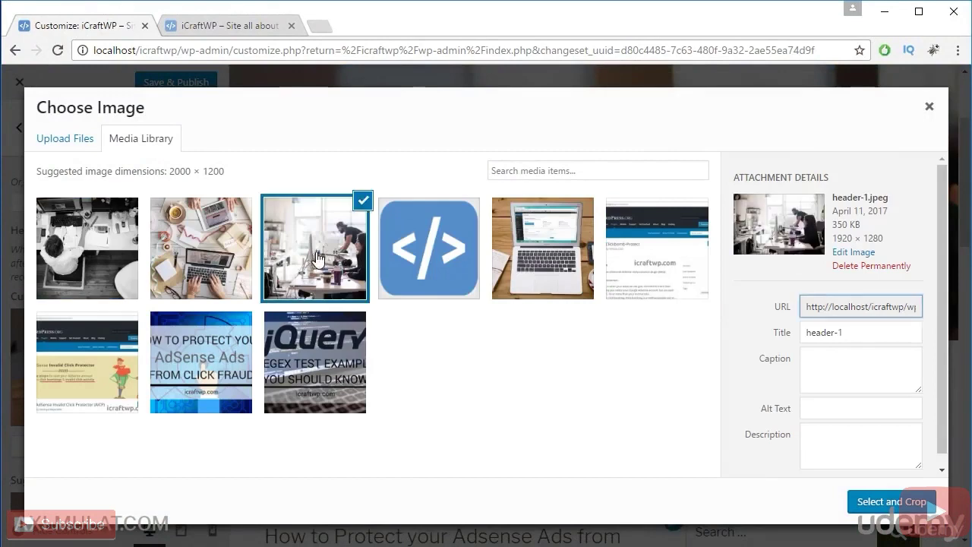
pyautogui.click(896, 505)
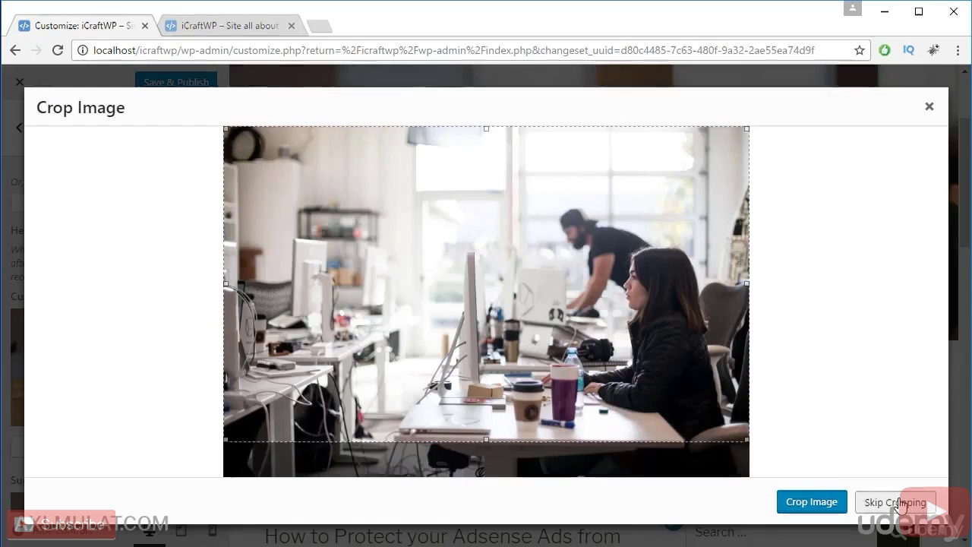
pyautogui.click(901, 503)
pyautogui.moveTo(221, 284); pyautogui.dragTo(221, 334)
pyautogui.click(162, 353)
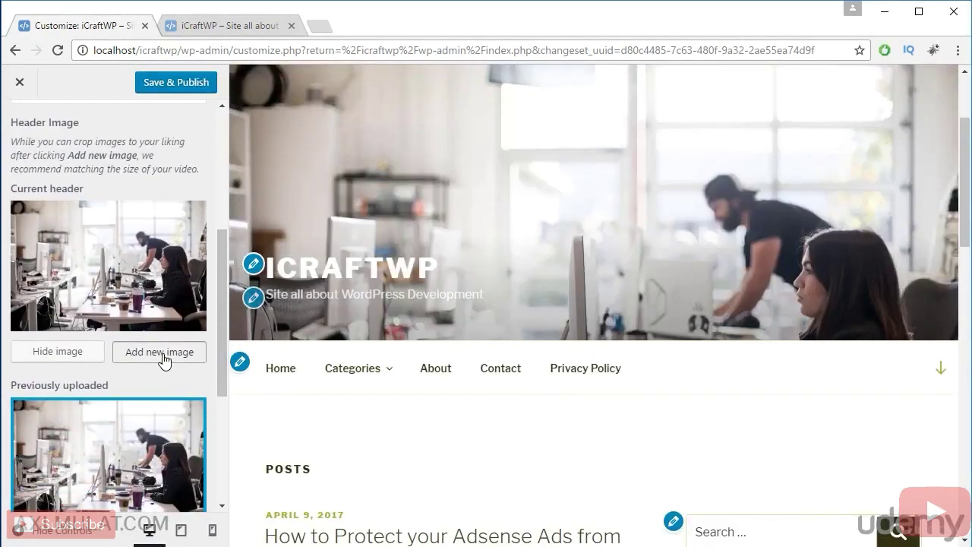
pyautogui.click(170, 277)
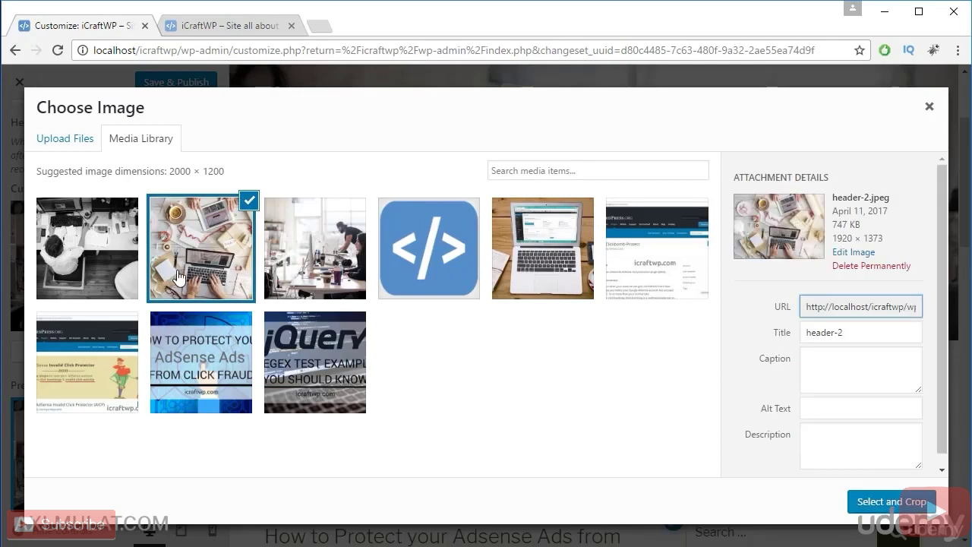
pyautogui.click(905, 505)
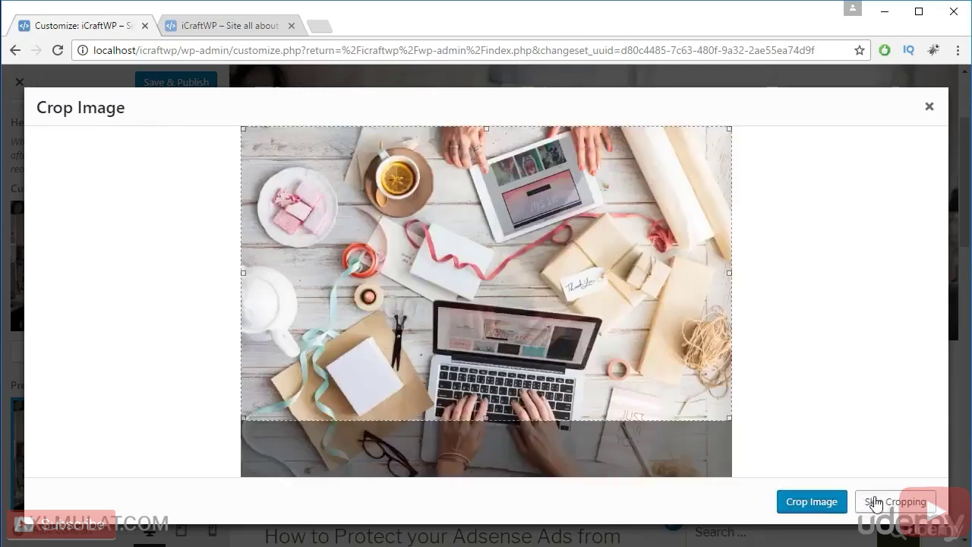
pyautogui.click(896, 504)
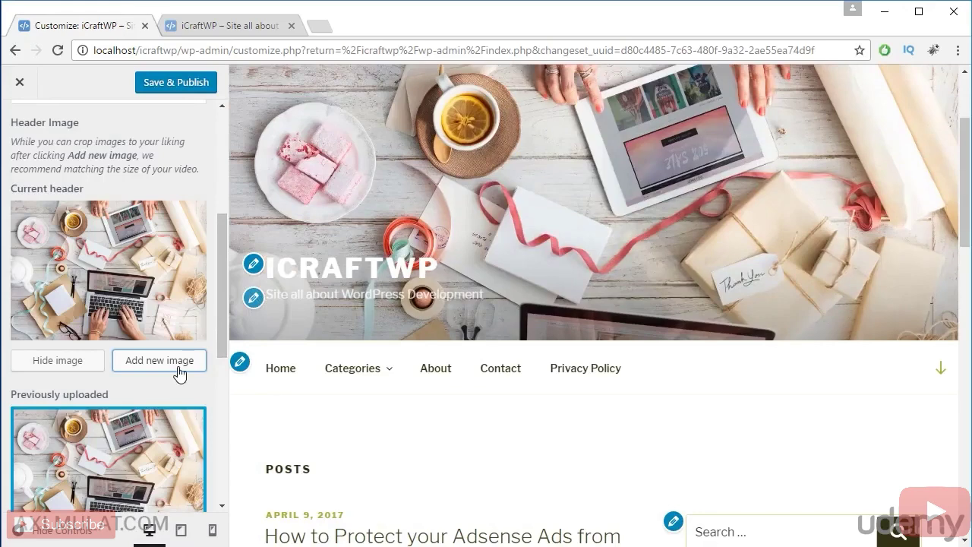
pyautogui.click(178, 366)
pyautogui.click(99, 279)
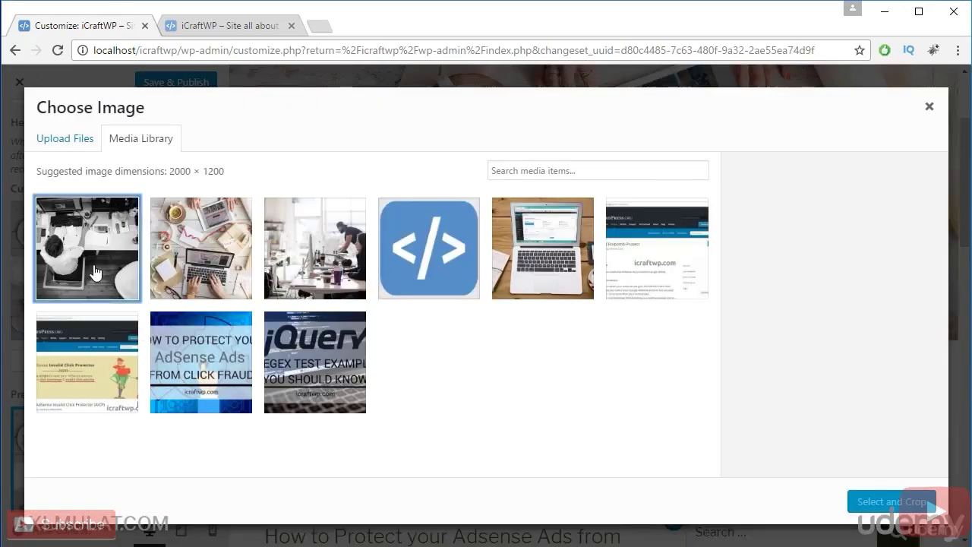
pyautogui.click(891, 504)
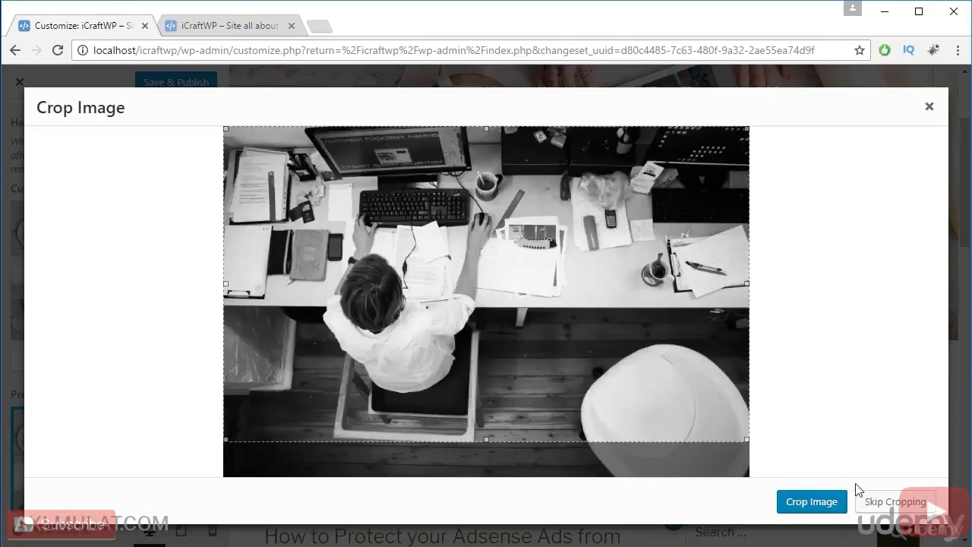
pyautogui.click(889, 503)
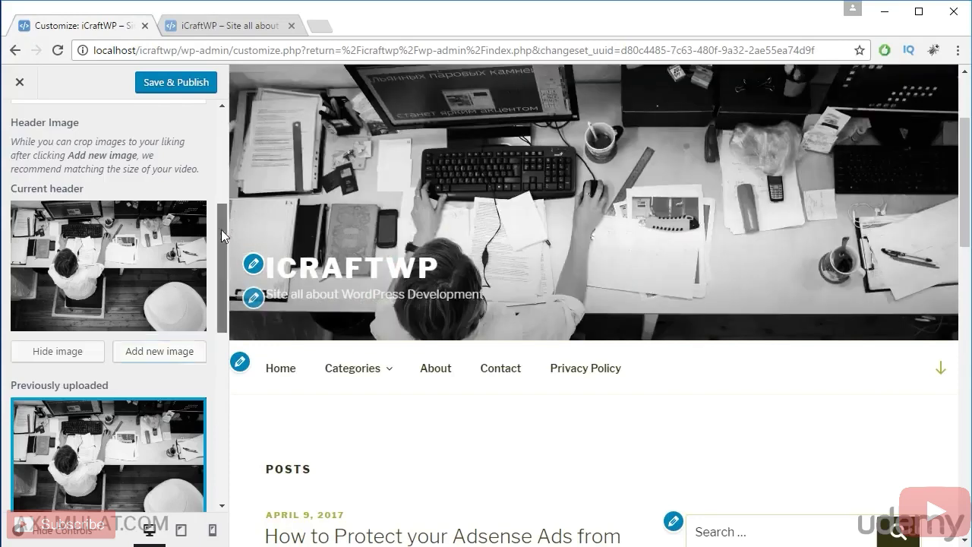
# Step: Enable Randomize uploaded headers, publish the changes, and view the live site
pyautogui.moveTo(221, 230); pyautogui.dragTo(209, 182)
pyautogui.moveTo(209, 395)
pyautogui.mouseDown()
pyautogui.moveTo(217, 240)
pyautogui.moveTo(222, 401)
pyautogui.mouseUp()
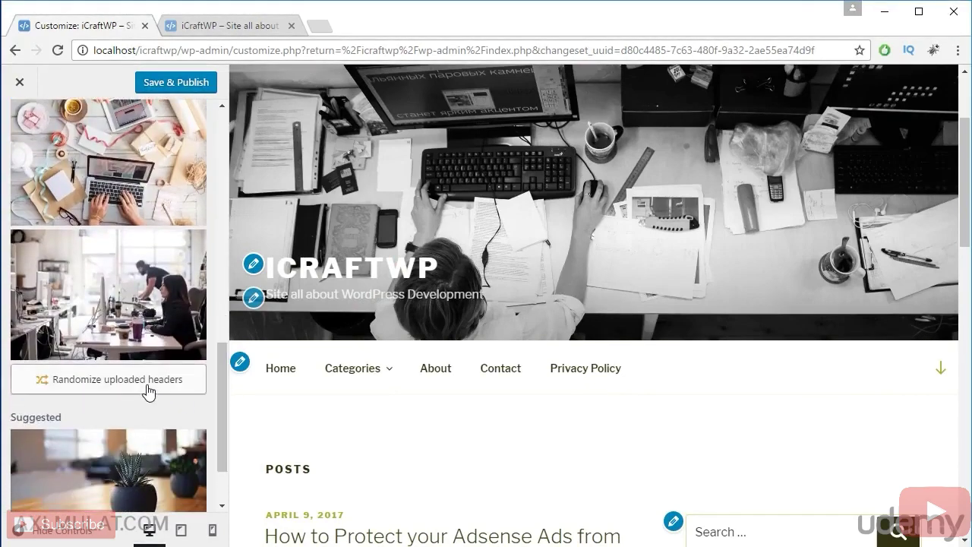
pyautogui.click(147, 381)
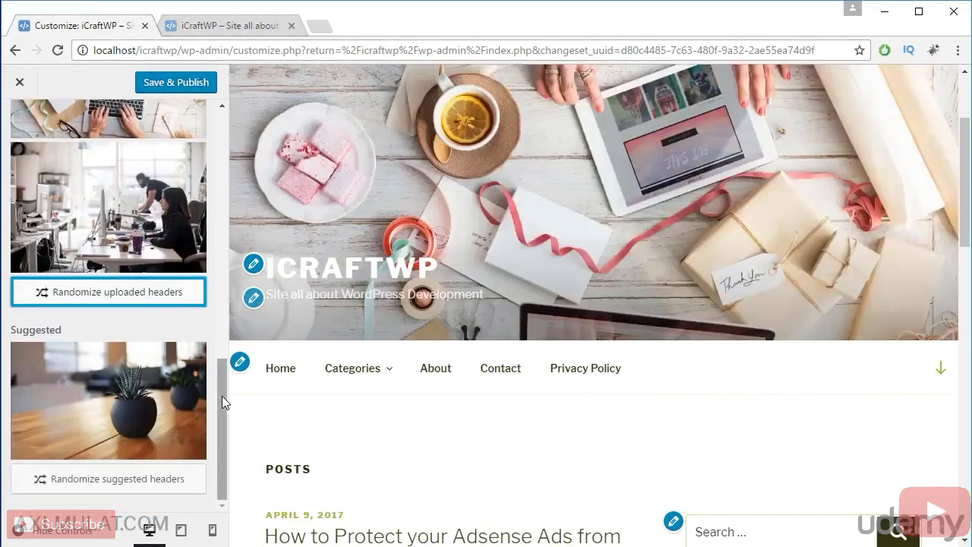
pyautogui.moveTo(221, 397); pyautogui.dragTo(220, 272)
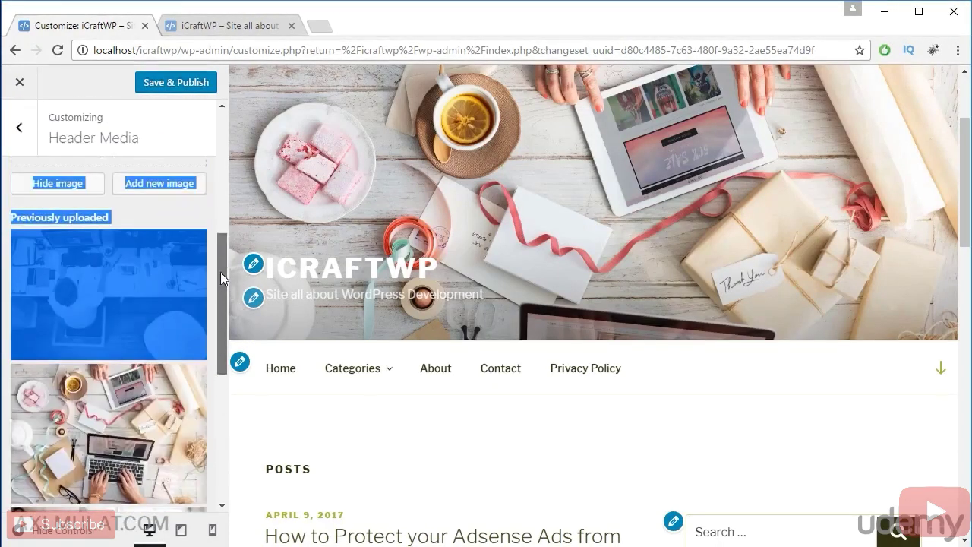
pyautogui.click(170, 84)
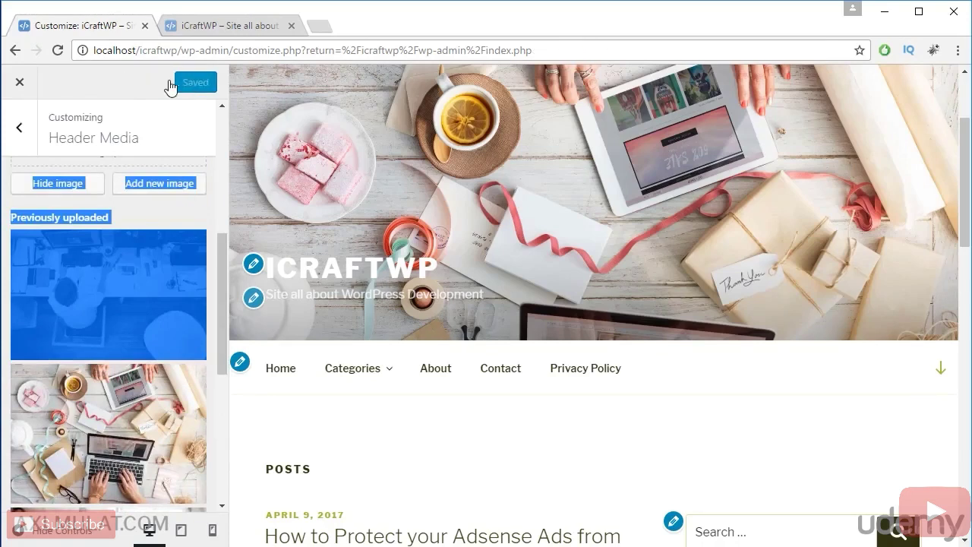
pyautogui.click(214, 29)
# Step: Reload the front page three times to confirm each reload shows a different header image
pyautogui.click(212, 53)
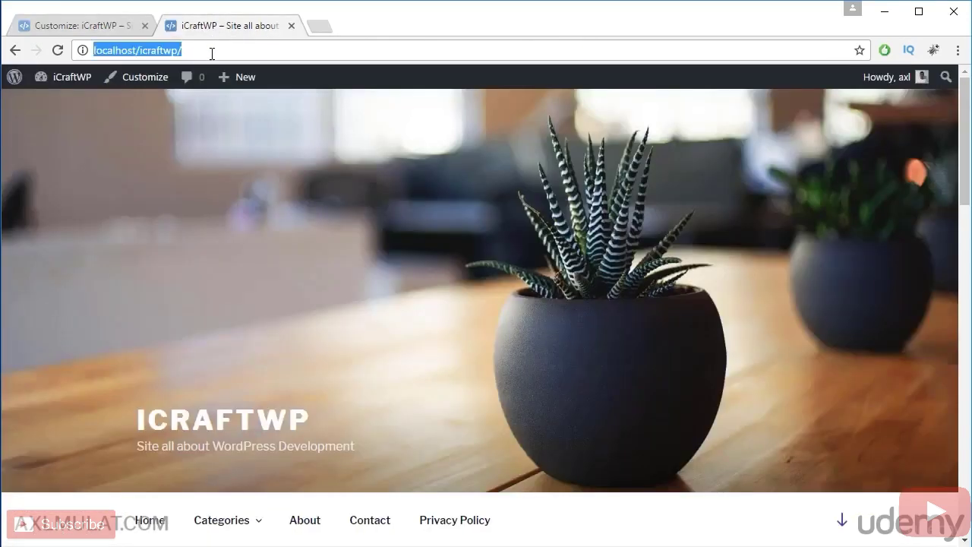
pyautogui.press('Return')
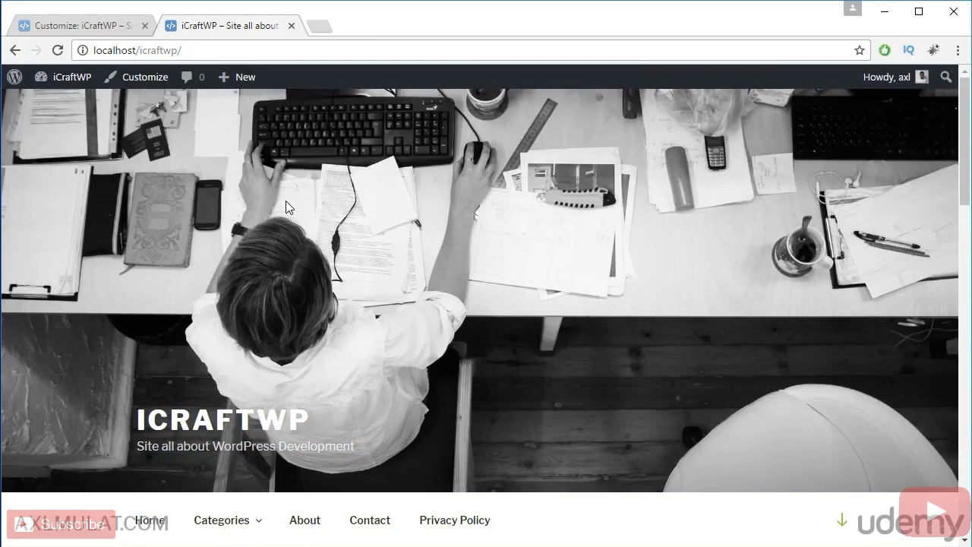
pyautogui.press('F5')
pyautogui.press('F5')
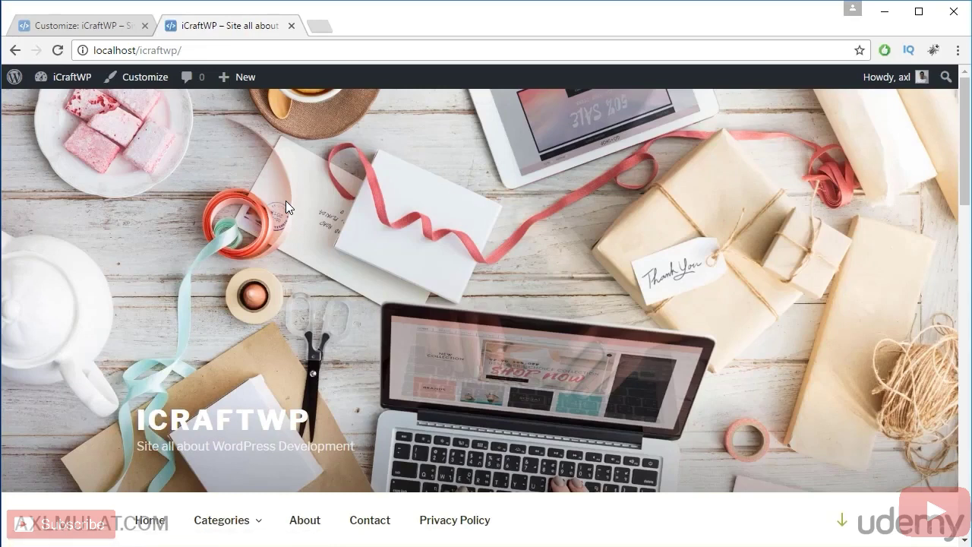
pyautogui.press('F5')
pyautogui.press('F5')
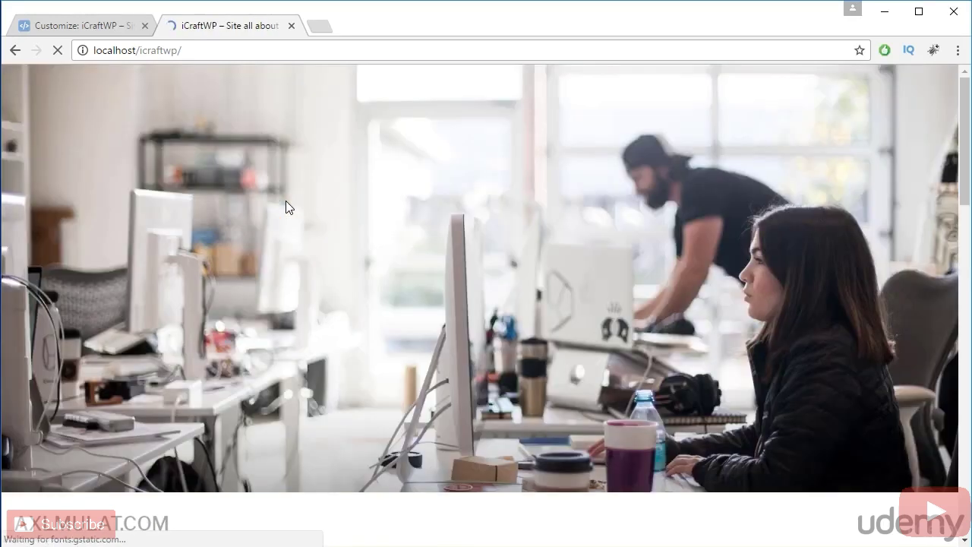
# Step: Return to the Customizer tab and scroll down its settings panel
pyautogui.click(106, 28)
pyautogui.moveTo(222, 342); pyautogui.dragTo(223, 195)
pyautogui.scroll(-1, 215, 488)
# Step: In Site Identity's logo picker, upload icraftwp-logo.png by dragging it from the desktop
pyautogui.click(25, 140)
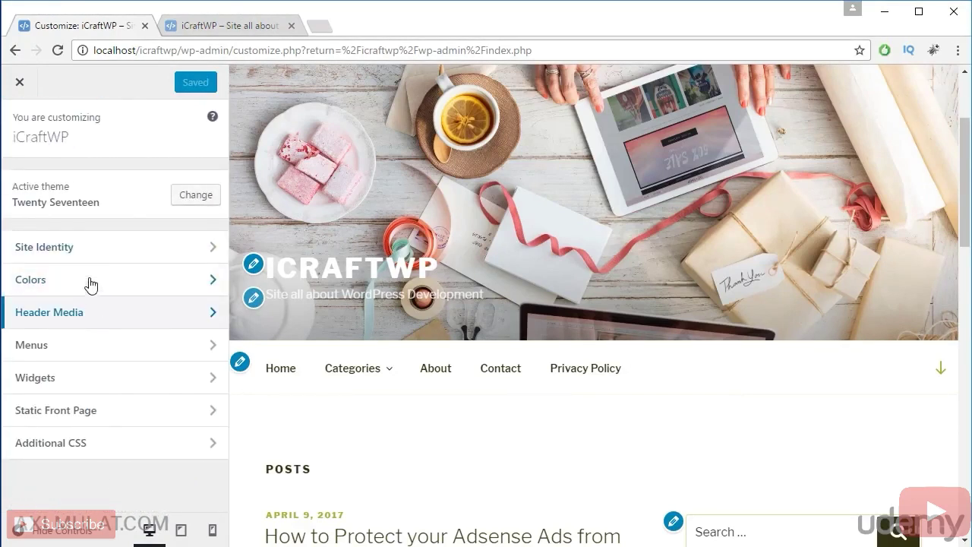
pyautogui.click(91, 258)
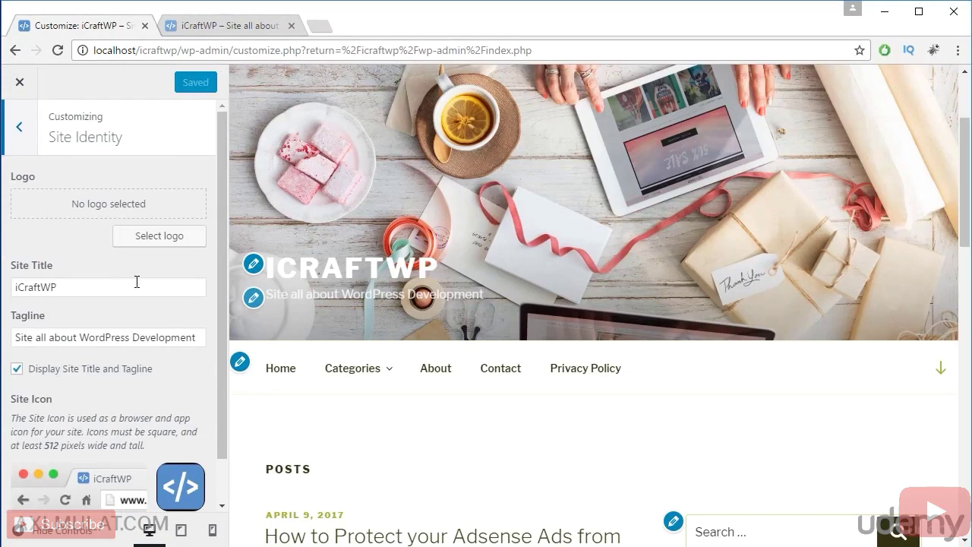
pyautogui.click(156, 237)
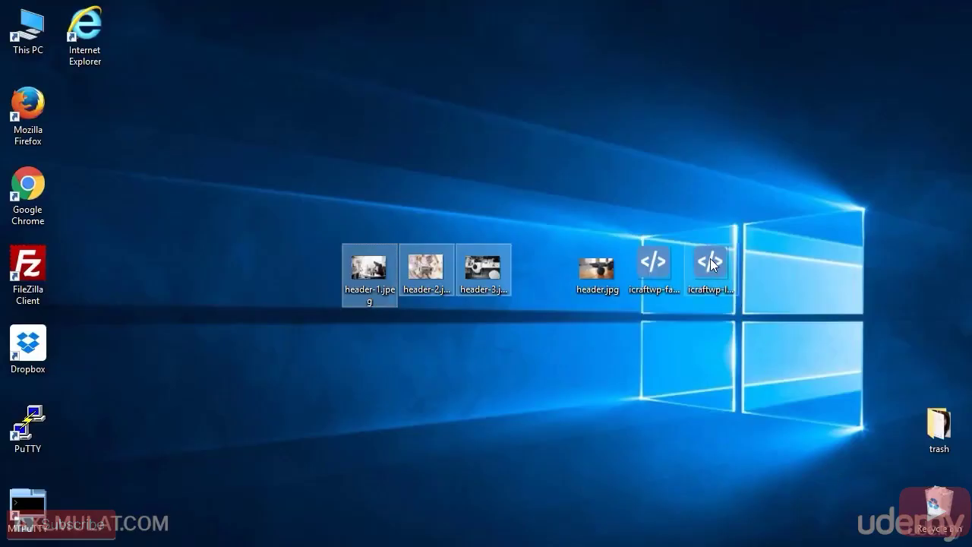
pyautogui.moveTo(710, 269); pyautogui.dragTo(357, 537)
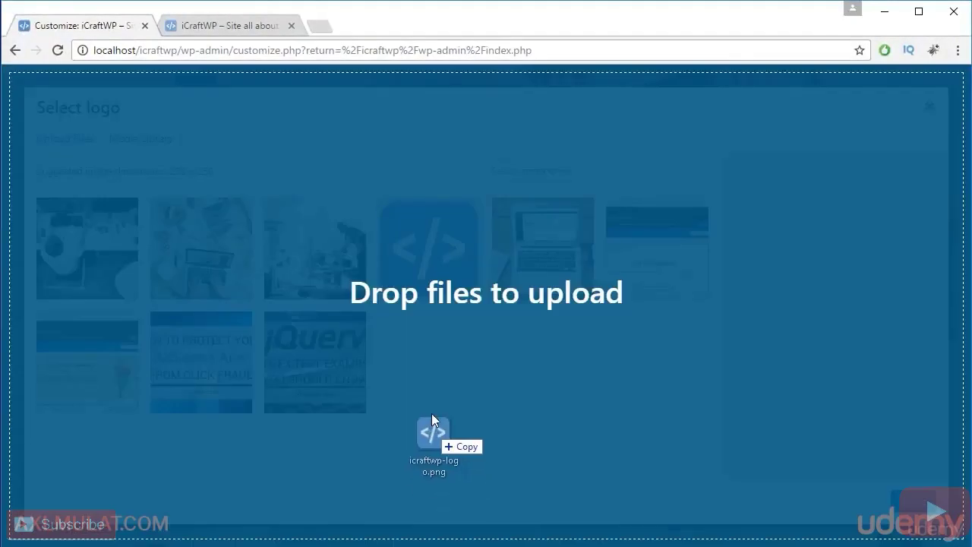
pyautogui.moveTo(431, 413); pyautogui.dragTo(433, 401)
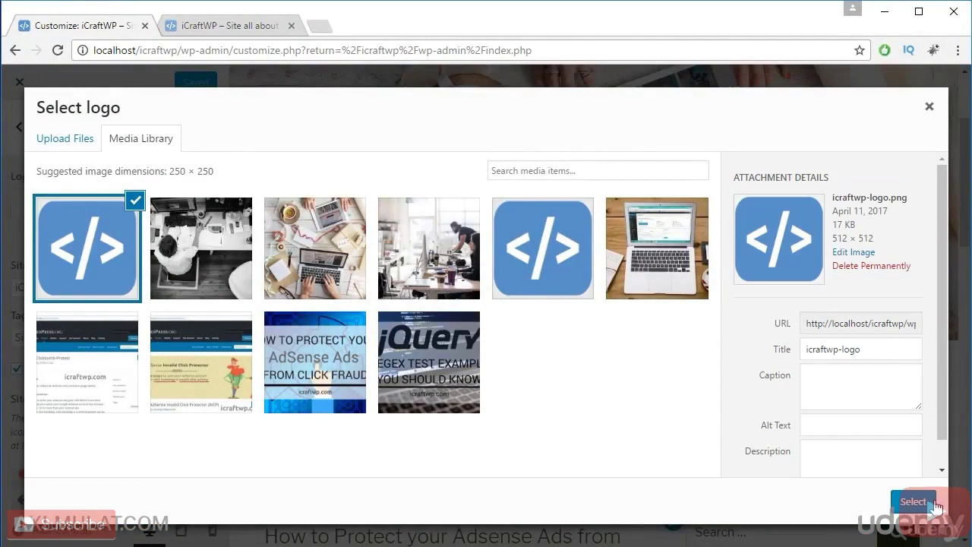
# Step: Select the uploaded logo, crop it to a square around the blue code symbol, and apply
pyautogui.click(934, 502)
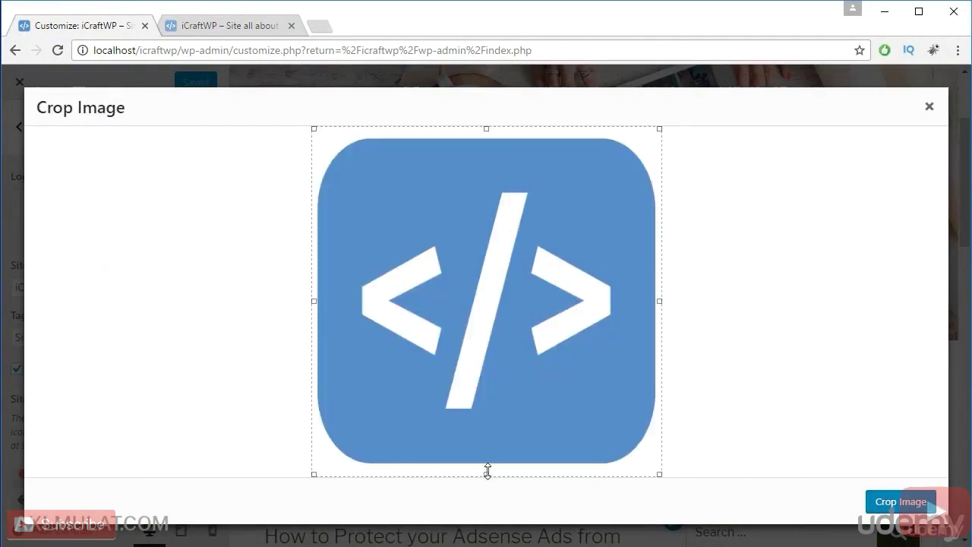
pyautogui.moveTo(488, 470); pyautogui.dragTo(486, 461)
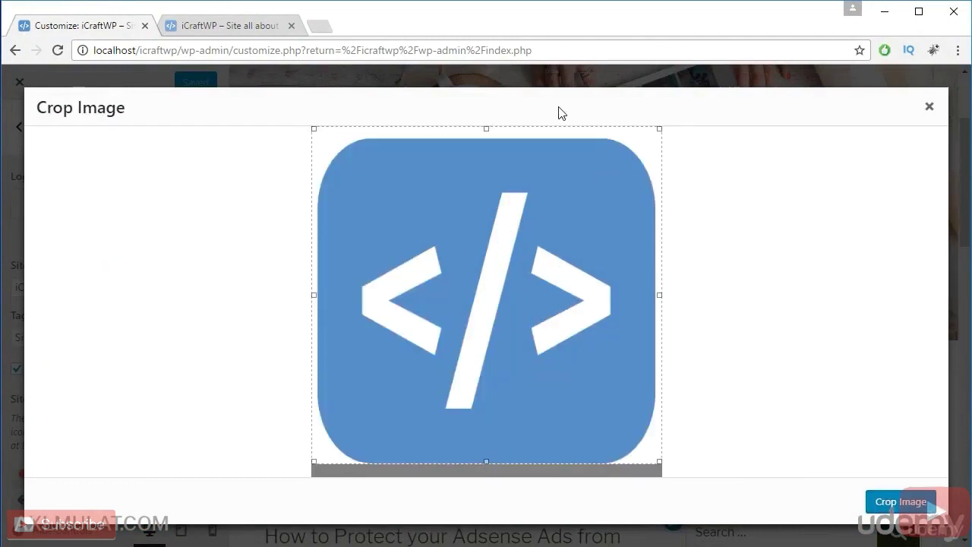
pyautogui.moveTo(486, 130); pyautogui.dragTo(487, 139)
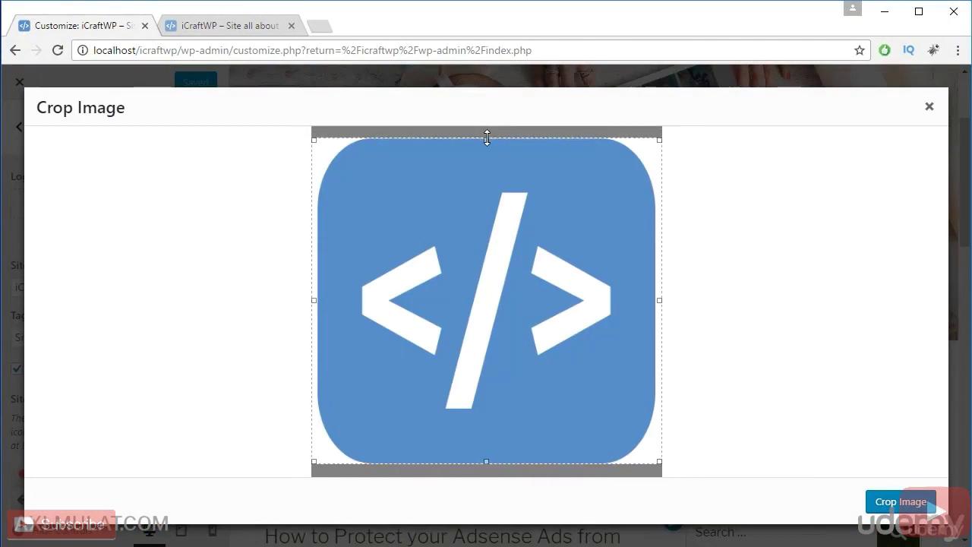
pyautogui.moveTo(314, 300); pyautogui.dragTo(318, 300)
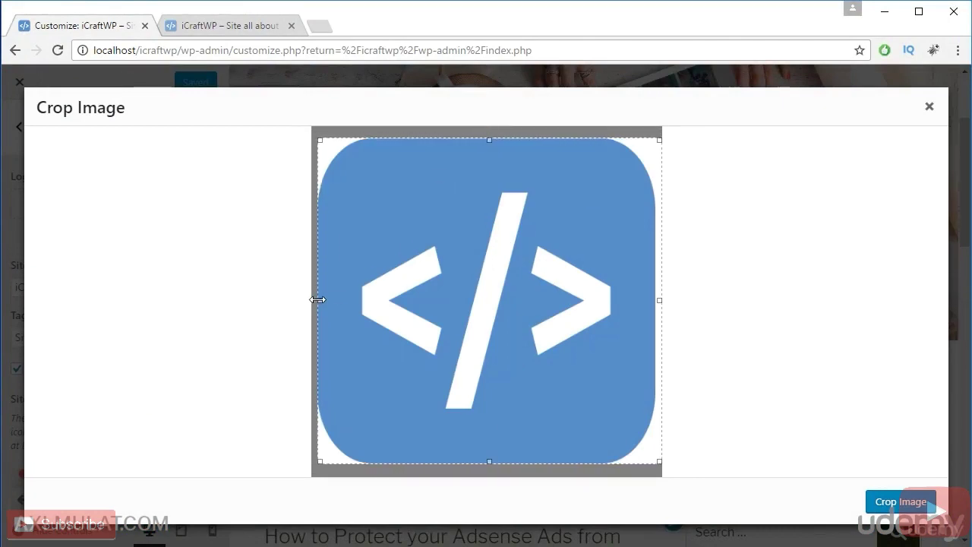
pyautogui.moveTo(660, 297); pyautogui.dragTo(656, 297)
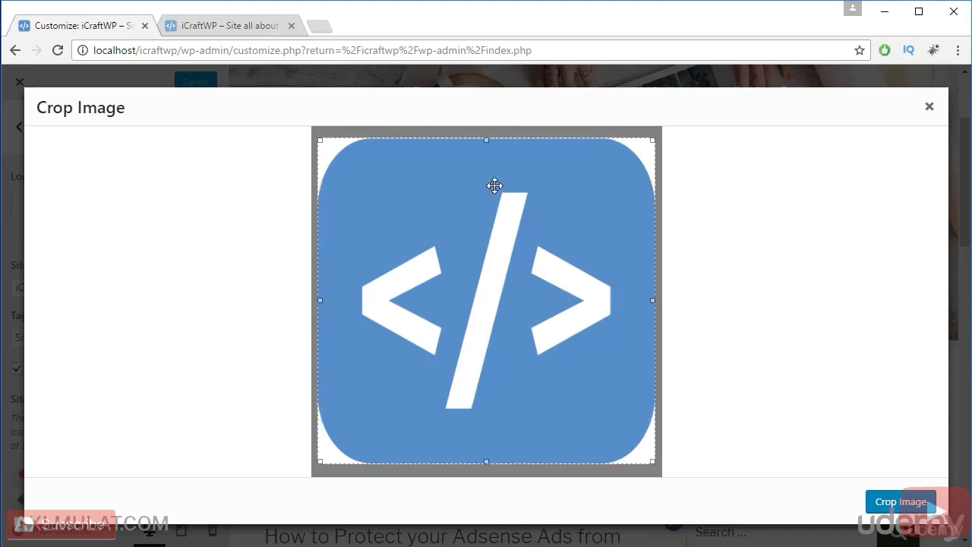
pyautogui.click(911, 502)
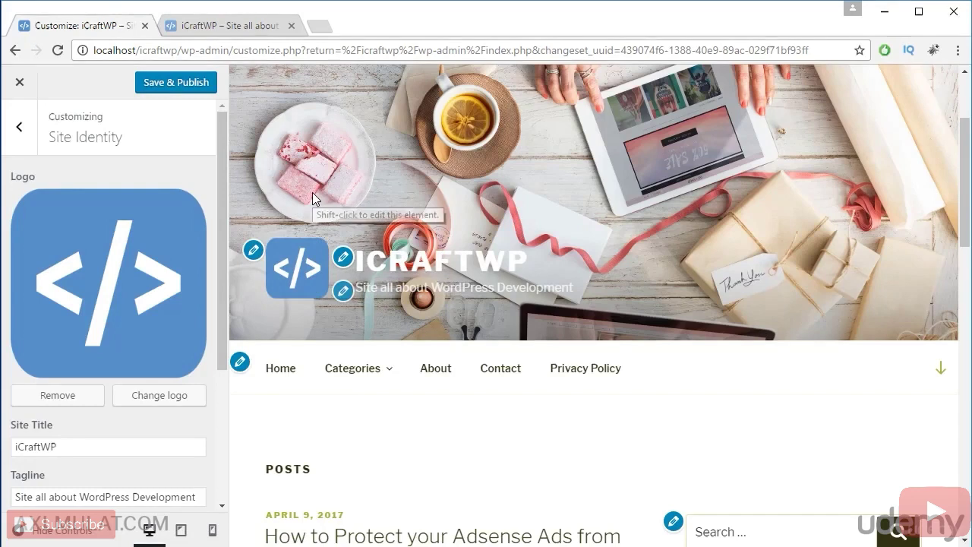
# Step: Publish the logo, reload the live site to confirm it, then return to the Customizer section list
pyautogui.click(180, 85)
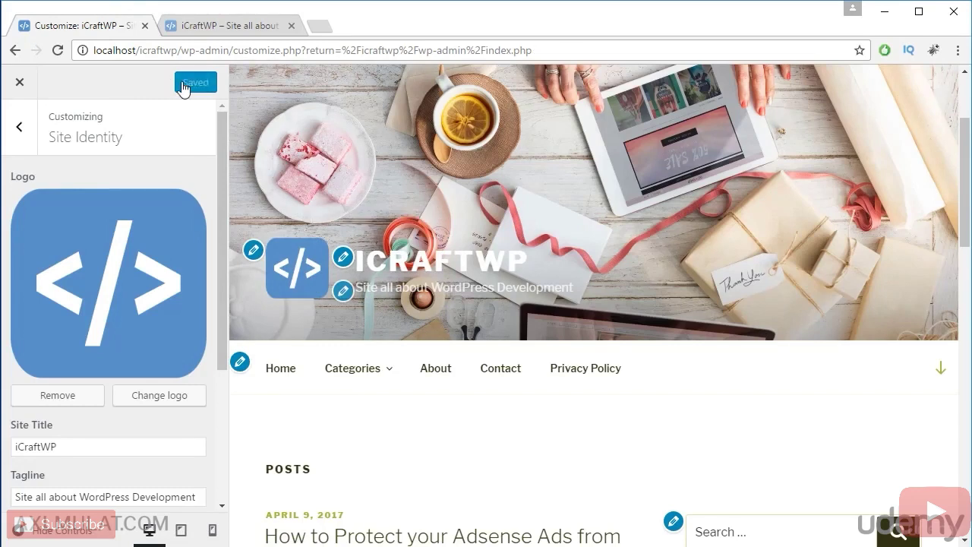
pyautogui.click(207, 25)
pyautogui.click(202, 50)
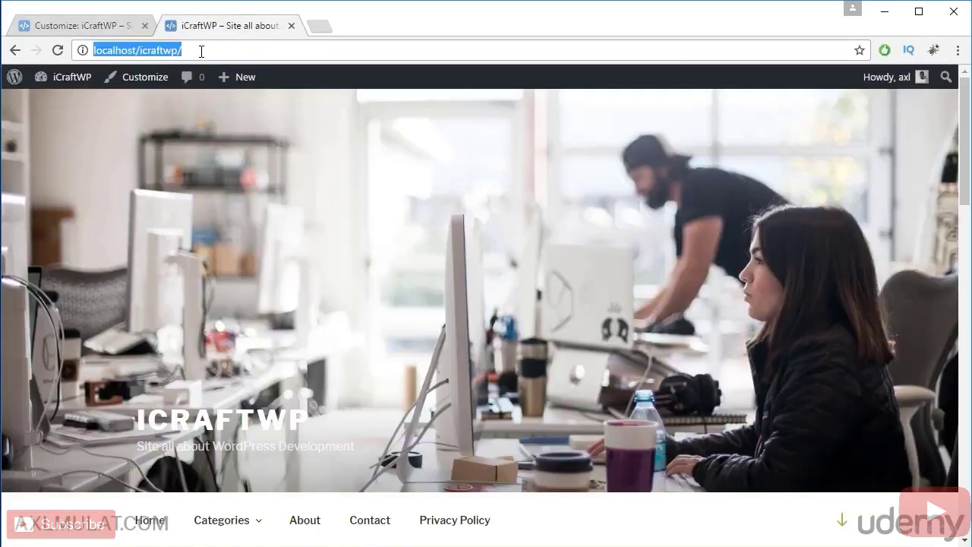
pyautogui.press('Return')
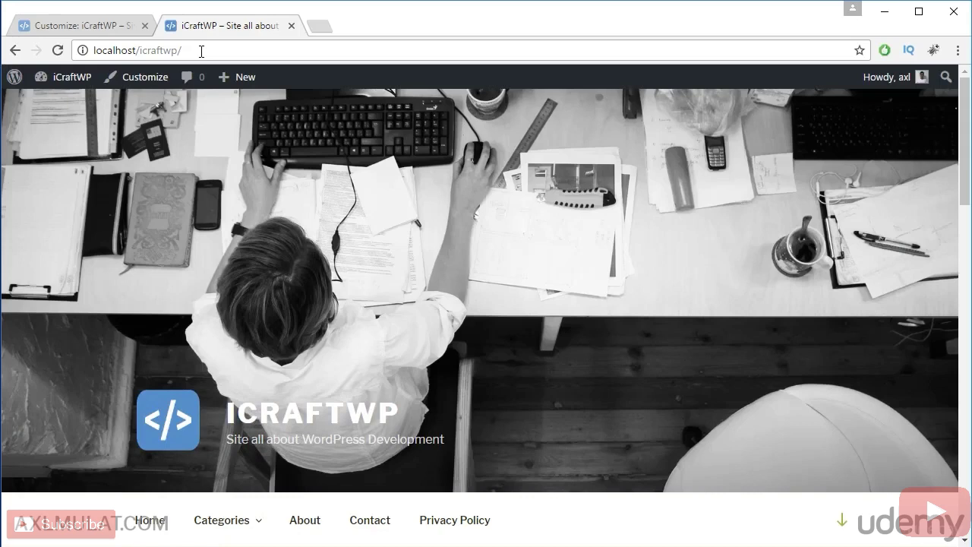
pyautogui.click(92, 26)
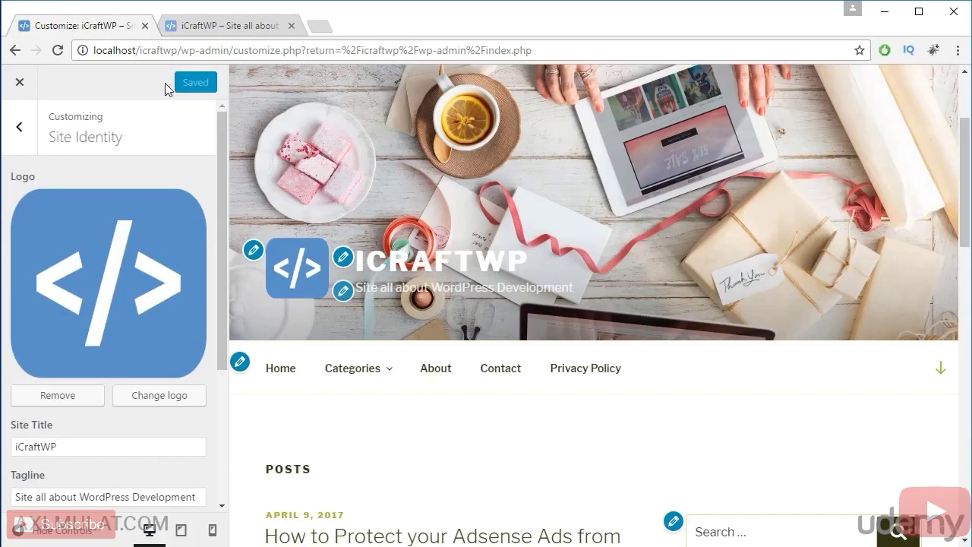
pyautogui.click(22, 129)
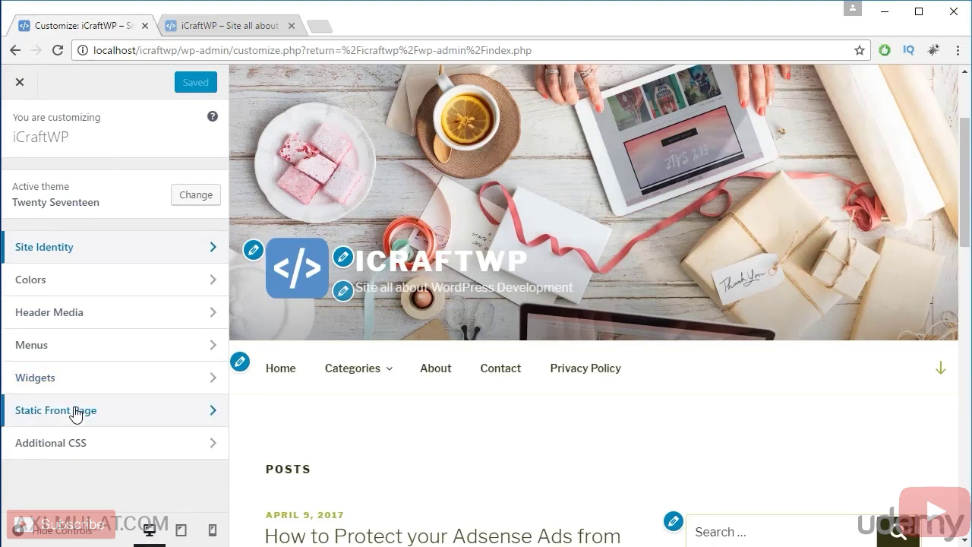
# Step: Paste the a.custom-logo-link rule (padding-right 10px !important, margin-top 5px) into Additional CSS
pyautogui.click(68, 448)
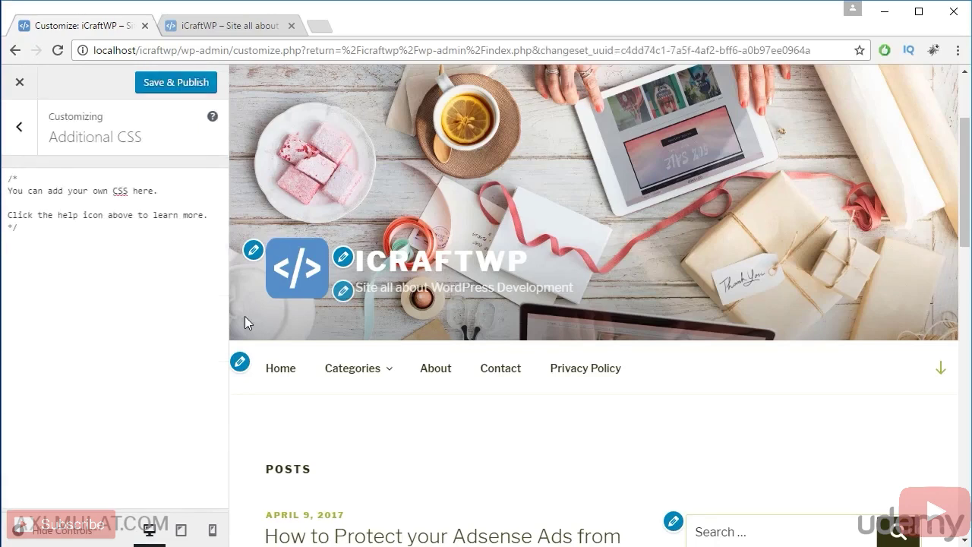
pyautogui.click(59, 253)
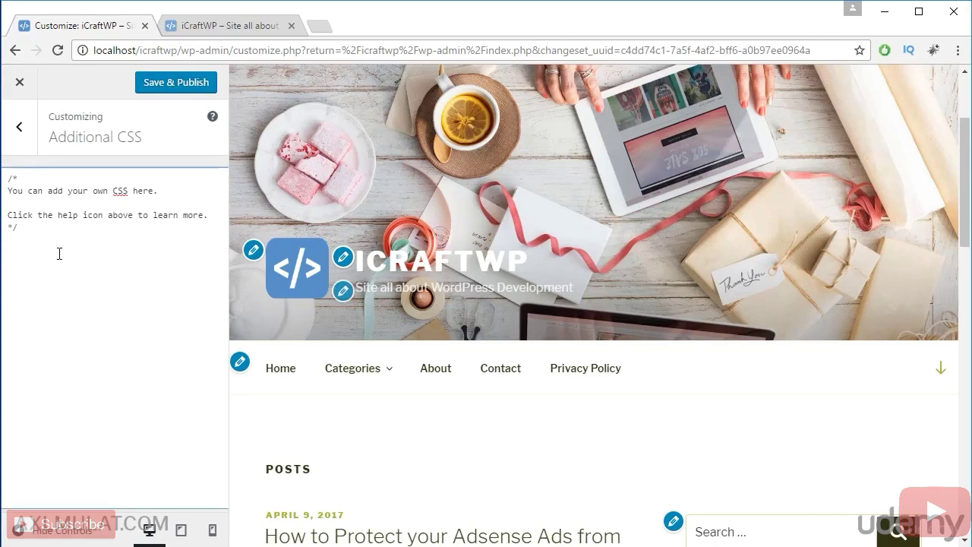
pyautogui.write('a.custom-logo-link {     padding-right: 10px !important;     margin-top: 5px; }')
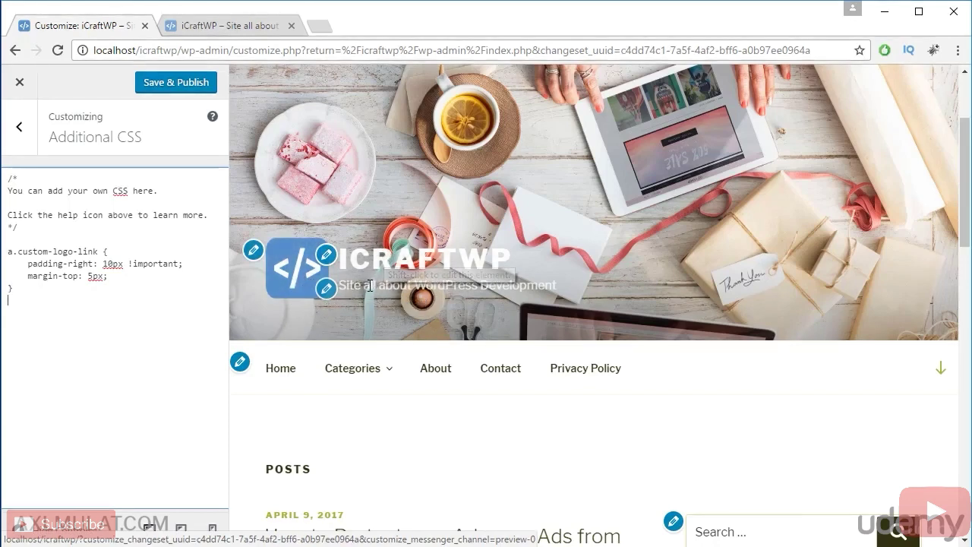
# Step: Delete the rule to compare the logo spacing, then undo to restore it
pyautogui.moveTo(37, 293); pyautogui.dragTo(8, 255)
pyautogui.press('BackSpace')
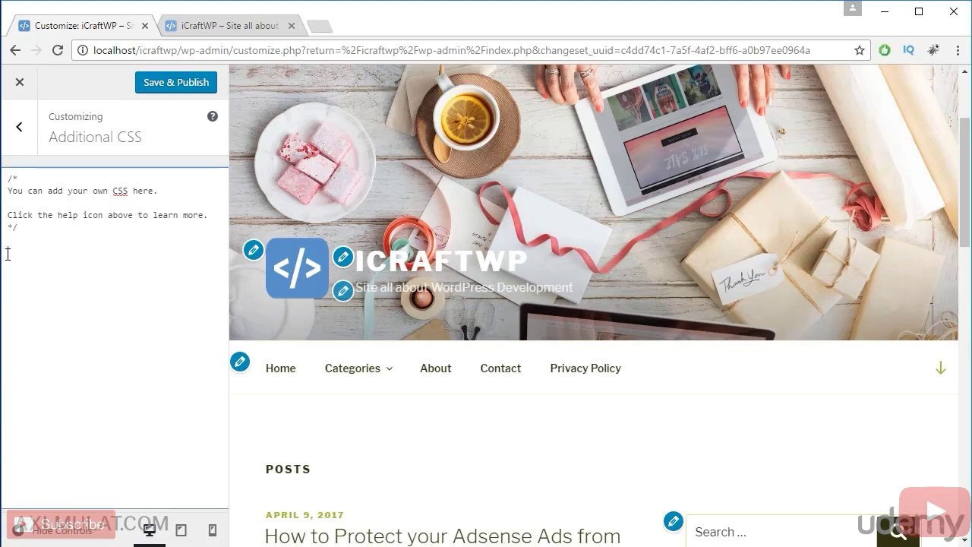
pyautogui.hotkey('ctrl', 'z')
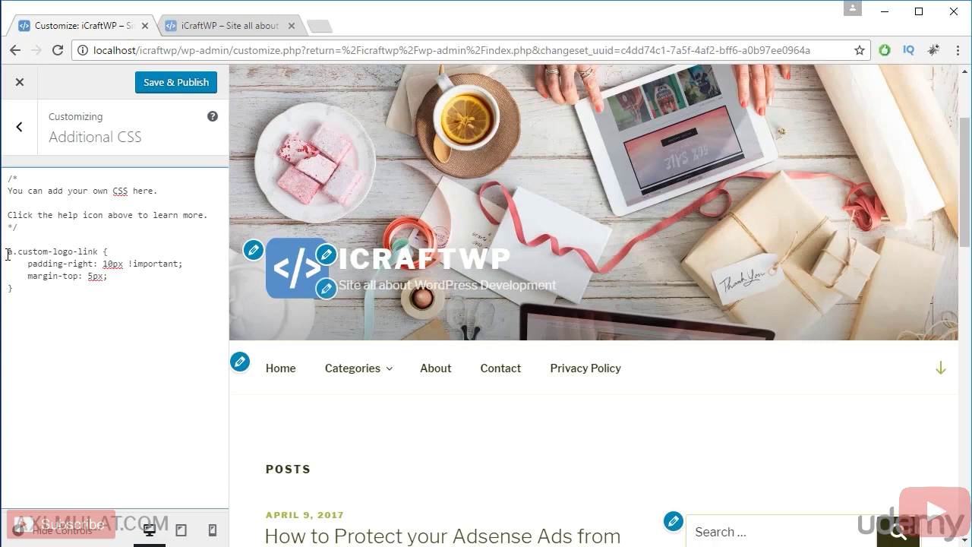
# Step: Publish the CSS change and reload the live site to check the logo spacing
pyautogui.click(182, 86)
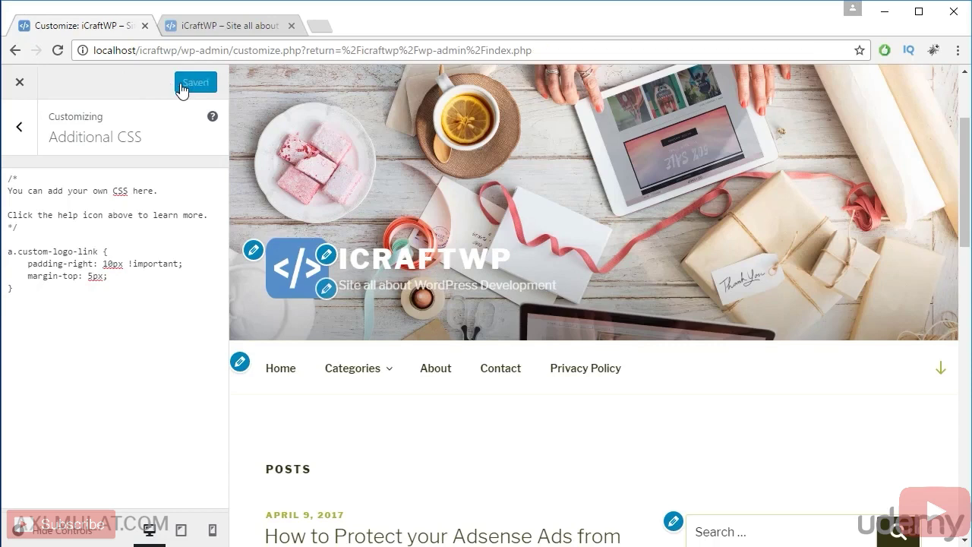
pyautogui.click(202, 32)
pyautogui.click(205, 44)
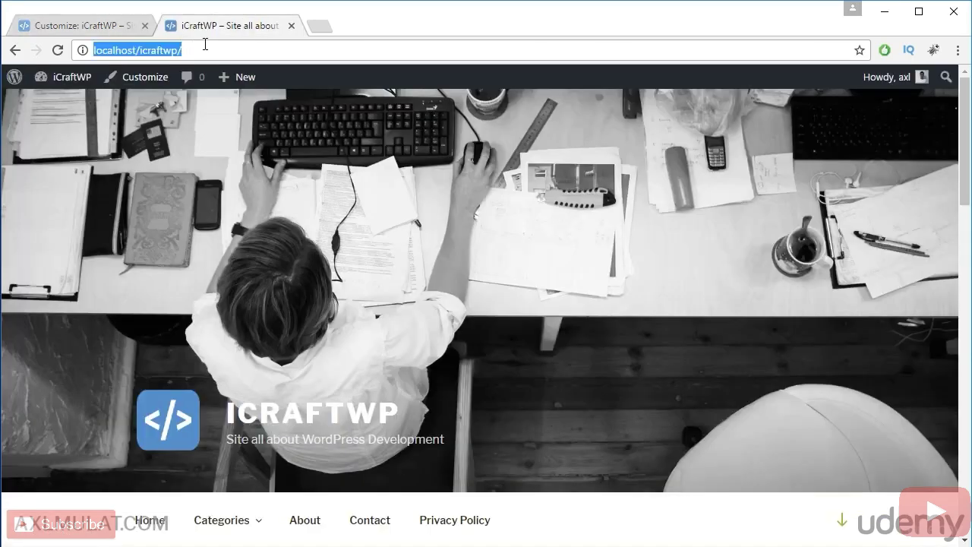
pyautogui.press('Return')
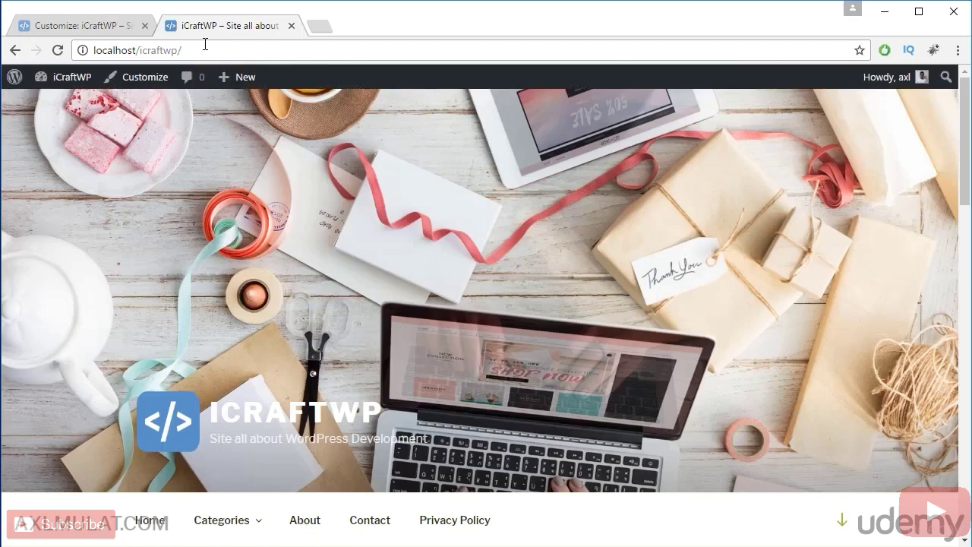